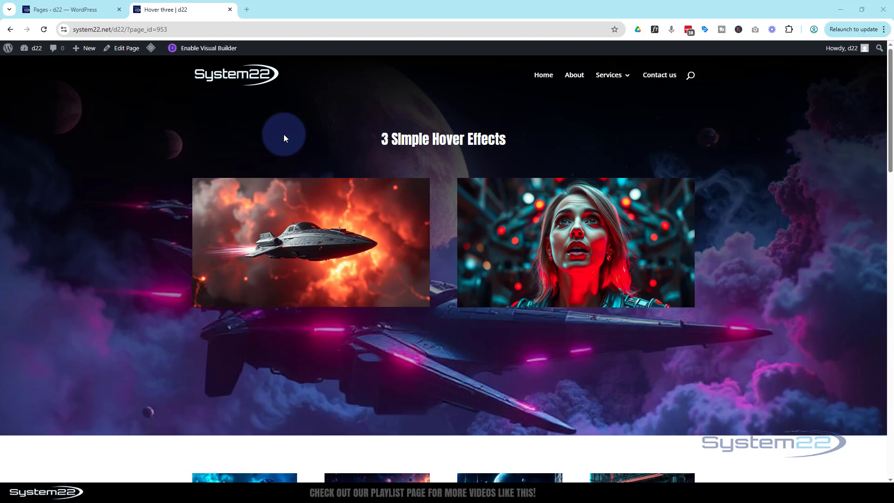
Open the page in the Visual Builder and delete the heading row and the two-image row from the spaceship section
{"action": "mouse_move", "coordinate": [284, 200]}
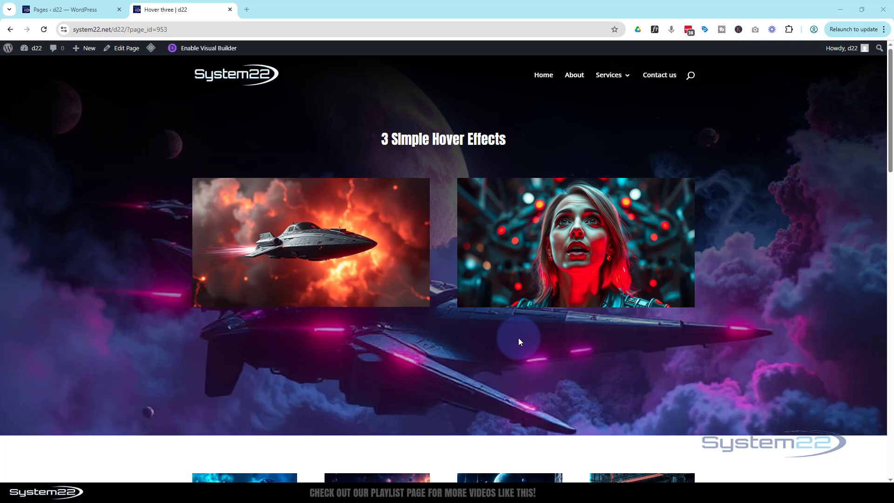
{"action": "mouse_move", "coordinate": [306, 279]}
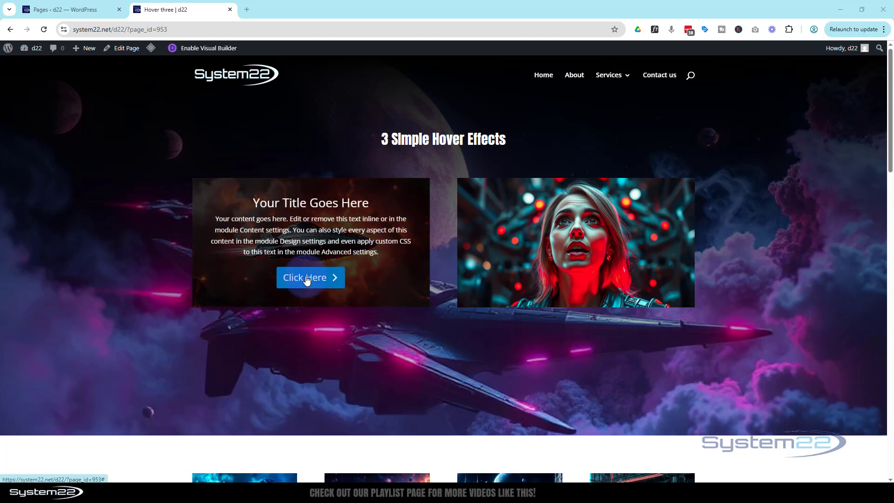
{"action": "mouse_move", "coordinate": [482, 264]}
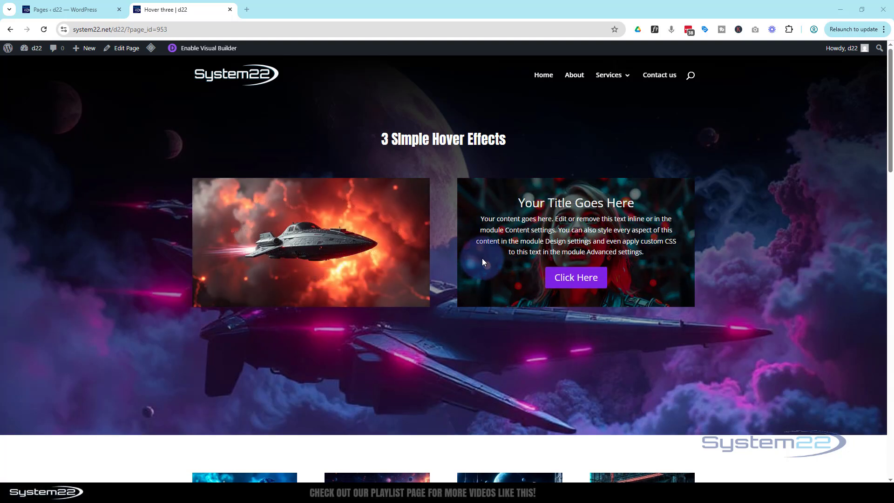
{"action": "left_click", "coordinate": [229, 48]}
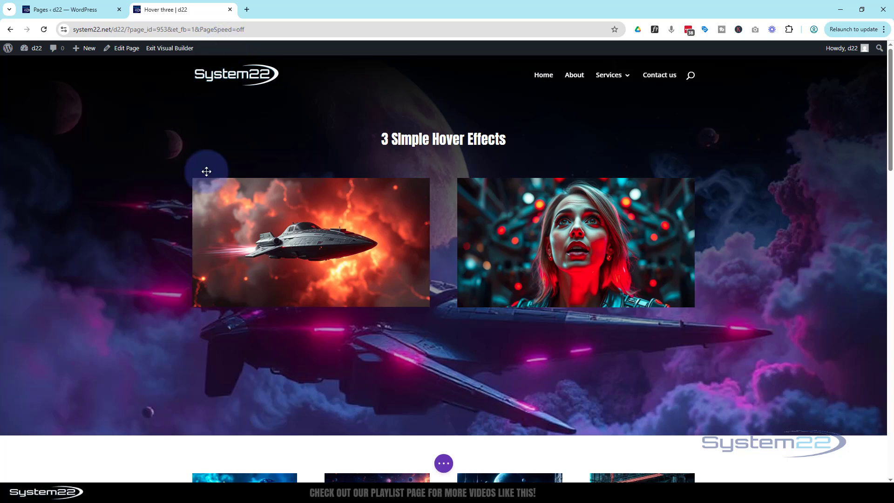
{"action": "mouse_move", "coordinate": [217, 195]}
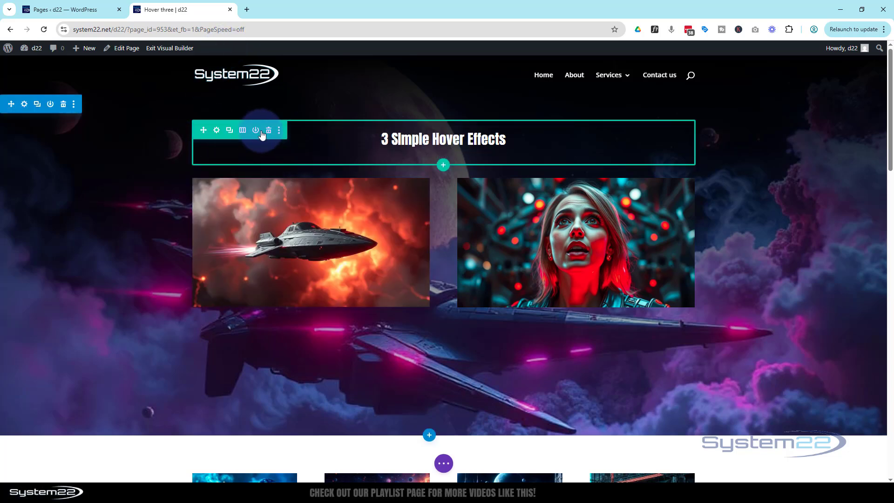
{"action": "left_click", "coordinate": [269, 135]}
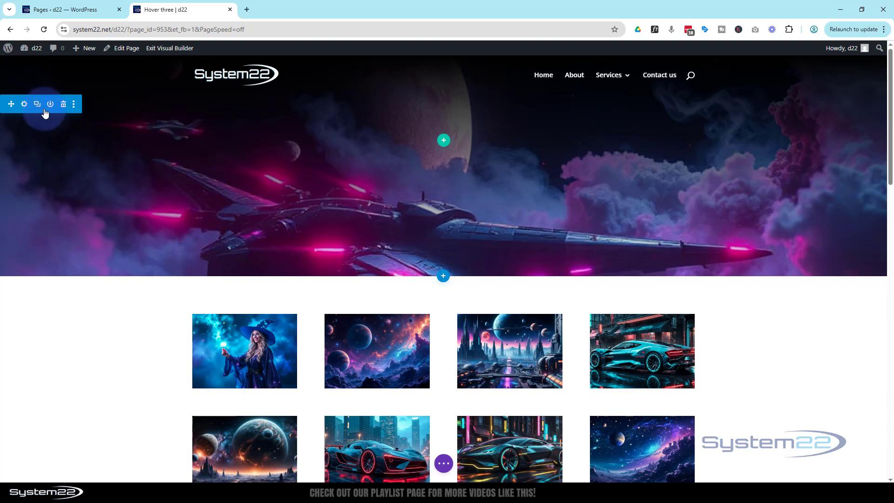
Insert a single-column row in the empty spaceship section and add a Heading module to it
{"action": "left_click", "coordinate": [443, 142]}
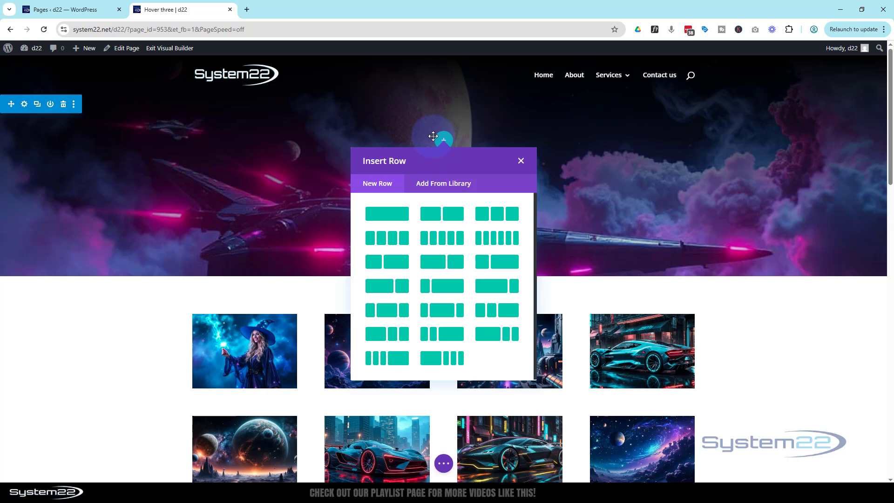
{"action": "left_click", "coordinate": [394, 220]}
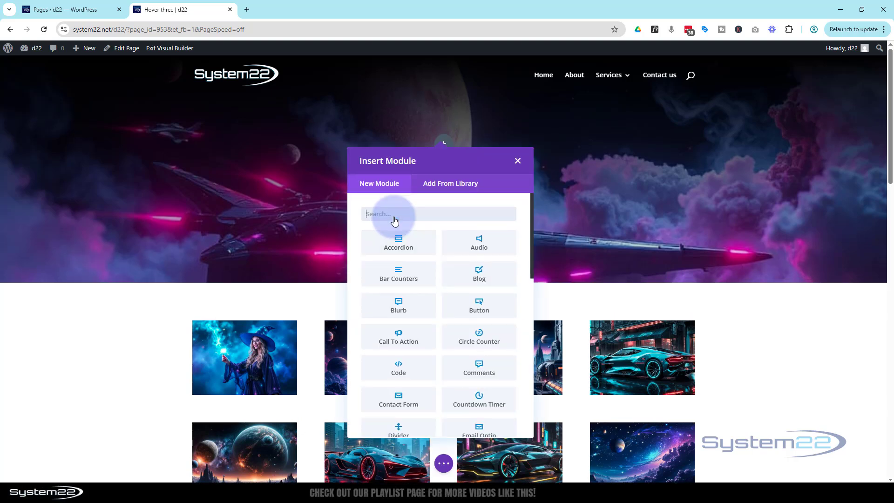
{"action": "scroll", "coordinate": [435, 274], "scroll_direction": "down", "scroll_amount": 5}
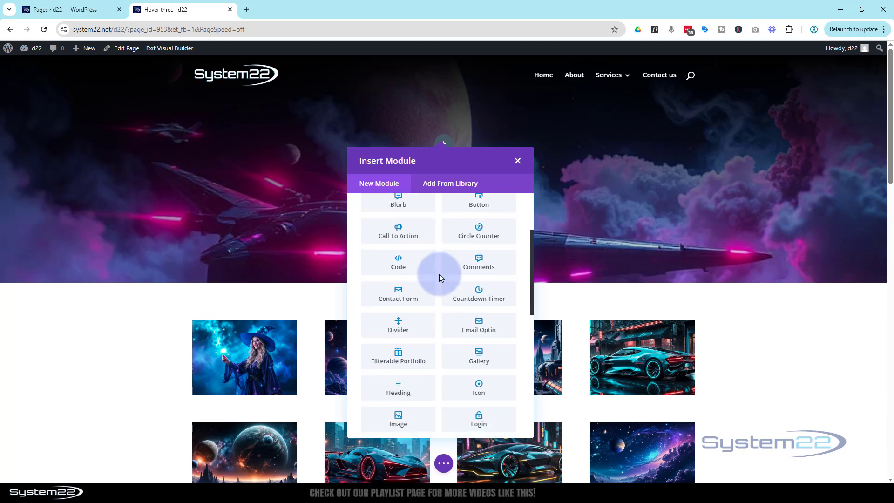
{"action": "left_click", "coordinate": [398, 263]}
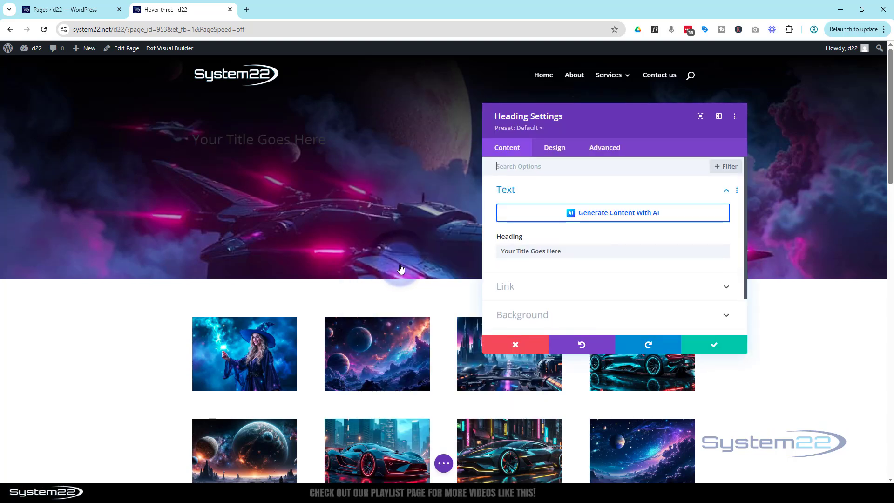
Replace the placeholder heading text with "3 Simple Hover Effects"
{"action": "left_click_drag", "start_coordinate": [573, 252], "coordinate": [469, 253]}
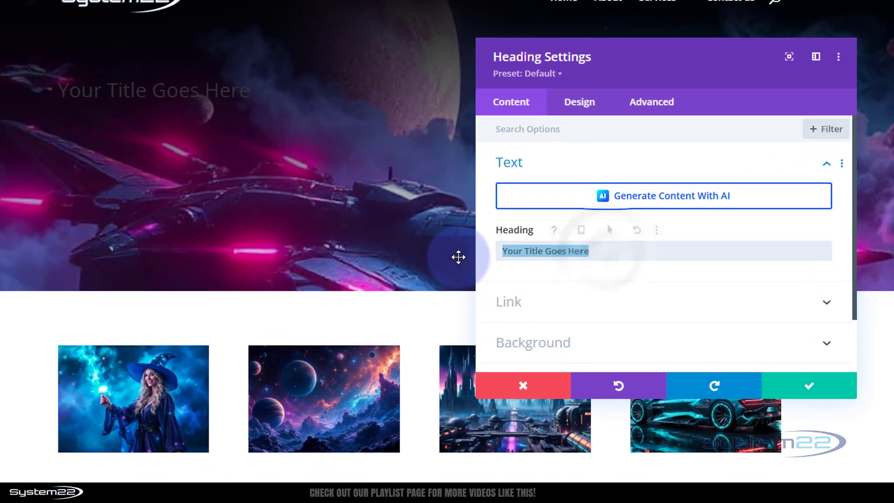
{"action": "type", "text": "3 Simple Ho"}
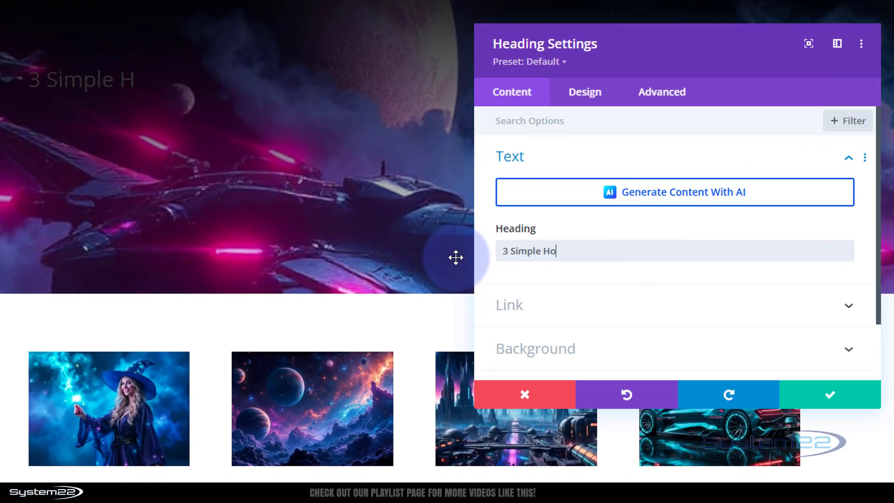
{"action": "type", "text": "ver Effects"}
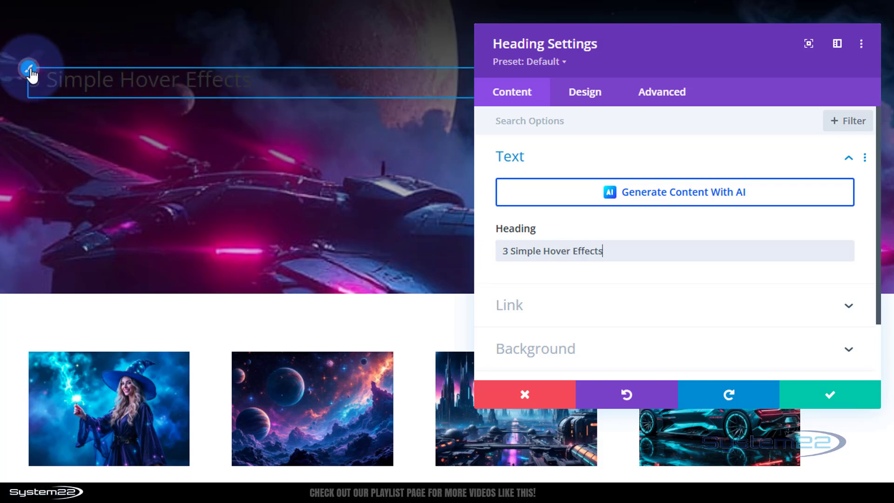
Set the heading level to H2 and the heading font to Anton
{"action": "left_click", "coordinate": [28, 70]}
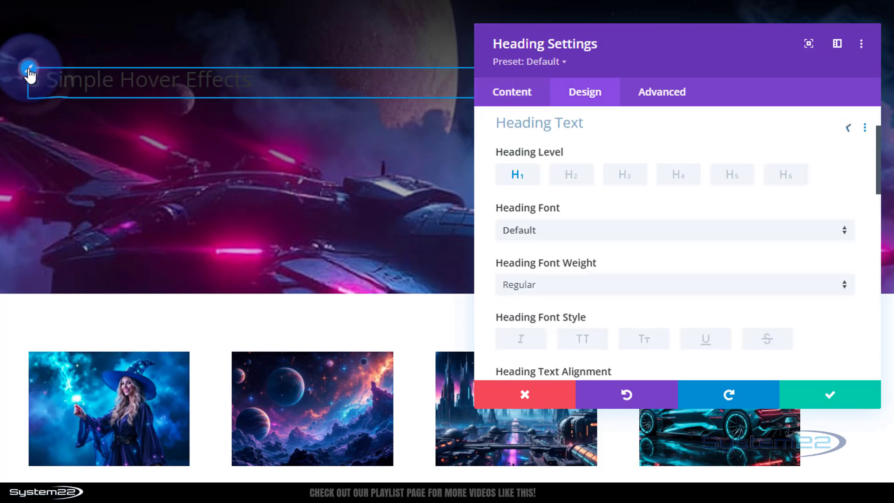
{"action": "left_click", "coordinate": [576, 183]}
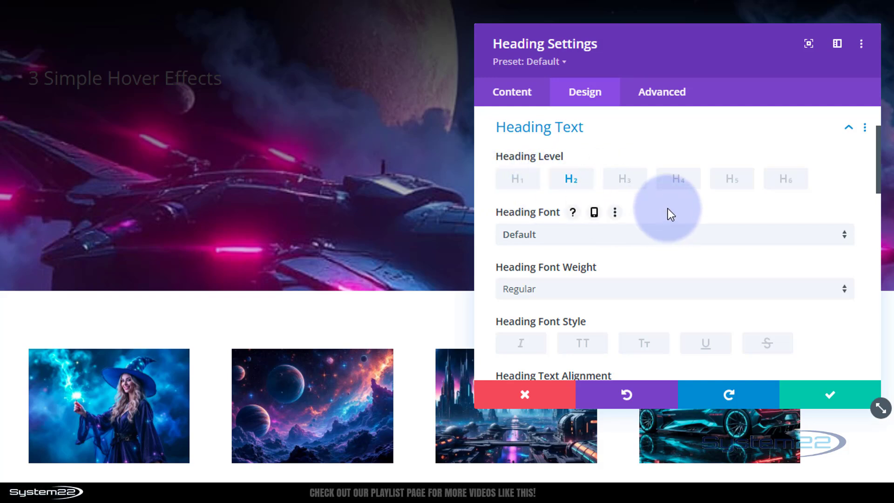
{"action": "left_click", "coordinate": [667, 241]}
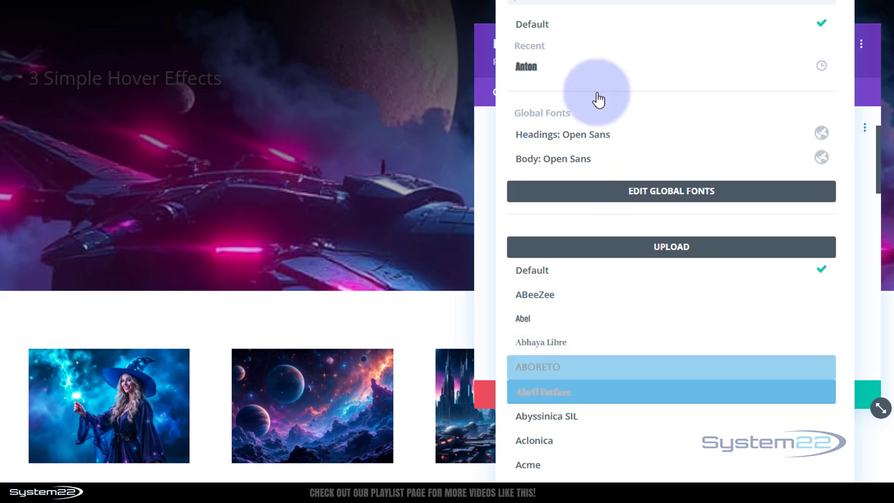
{"action": "left_click", "coordinate": [528, 69]}
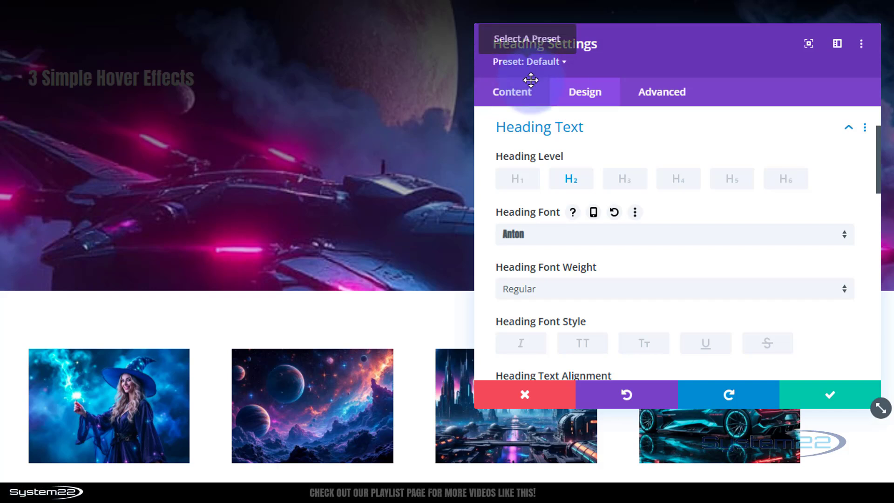
Make the heading text white (#ffffff) and centre-align it
{"action": "scroll", "coordinate": [621, 233], "scroll_direction": "down", "scroll_amount": 3}
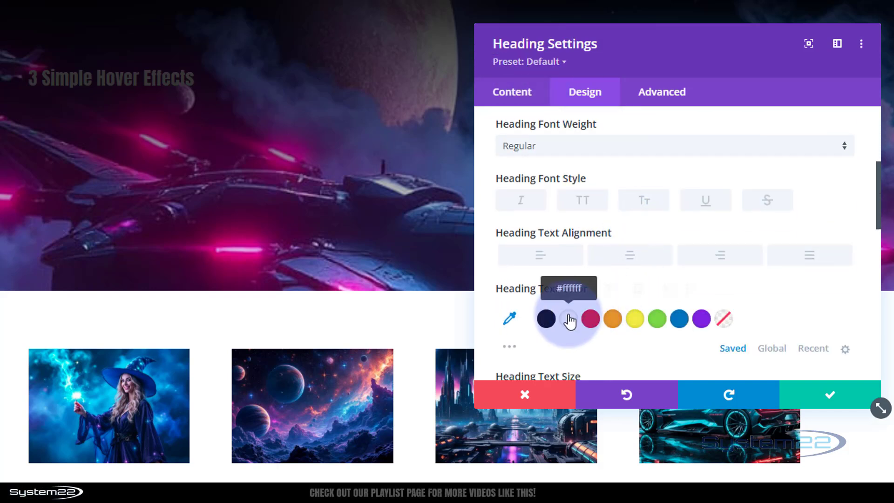
{"action": "left_click", "coordinate": [569, 319]}
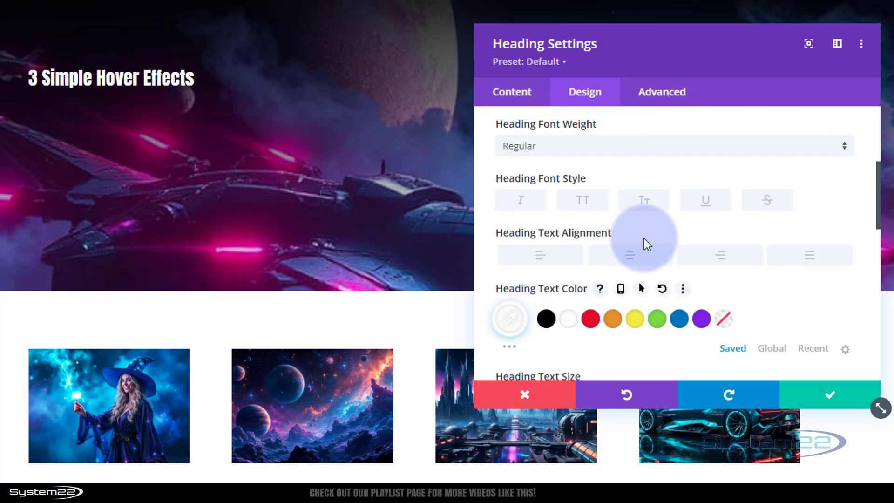
{"action": "left_click", "coordinate": [636, 255]}
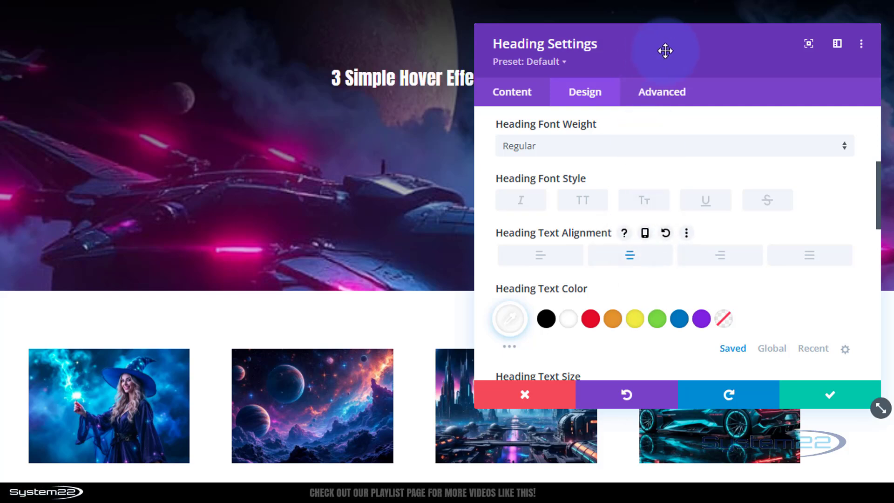
Enable per-device values for the heading text size and set the desktop size to 32px
{"action": "left_click_drag", "start_coordinate": [661, 46], "coordinate": [645, 33]}
{"action": "scroll", "coordinate": [636, 305], "scroll_direction": "down", "scroll_amount": 2}
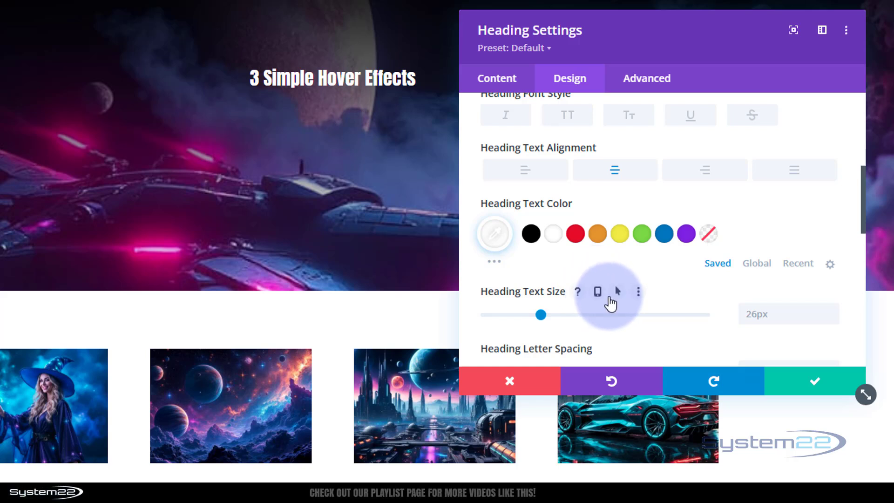
{"action": "left_click", "coordinate": [600, 292]}
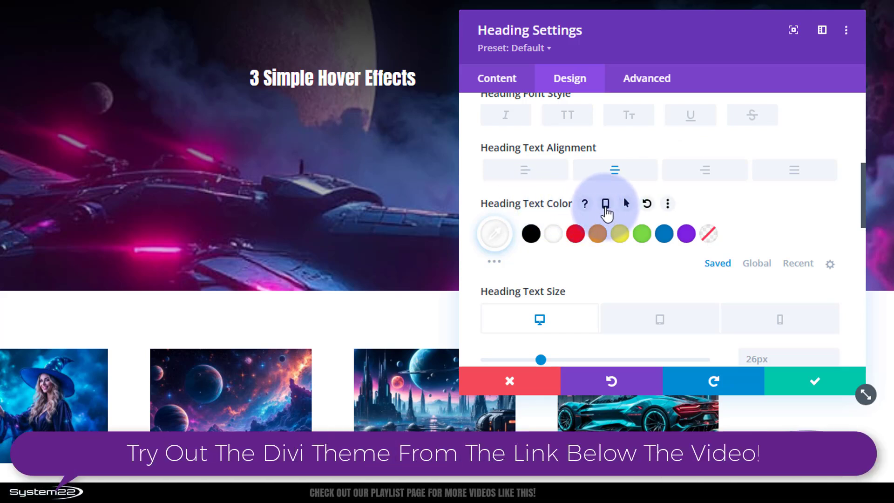
{"action": "scroll", "coordinate": [612, 270], "scroll_direction": "down", "scroll_amount": 2}
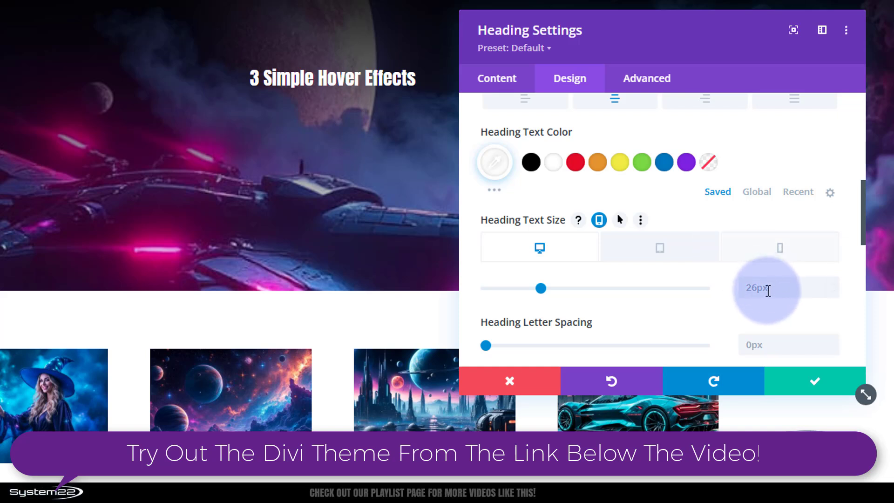
{"action": "left_click", "coordinate": [741, 285]}
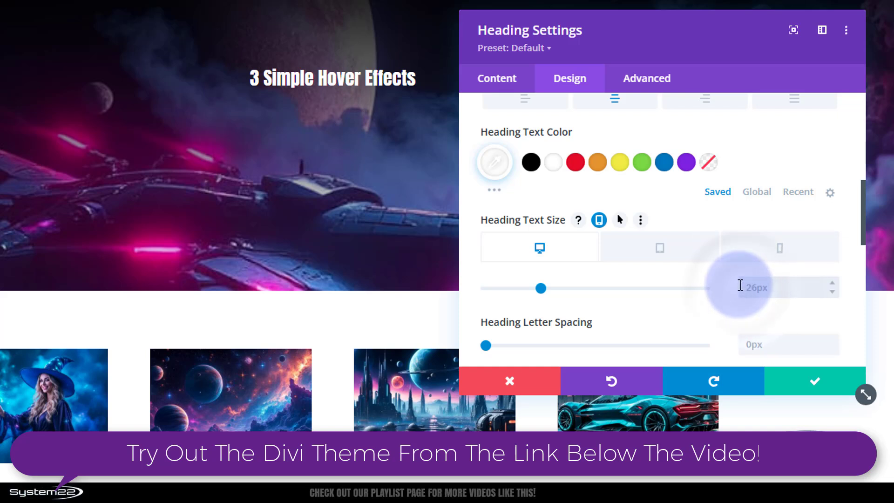
{"action": "key", "text": "Up"}
{"action": "key", "text": "Up"}
{"action": "key", "text": "Up"}
{"action": "key", "text": "Up"}
{"action": "key", "text": "Up"}
{"action": "key", "text": "Up"}
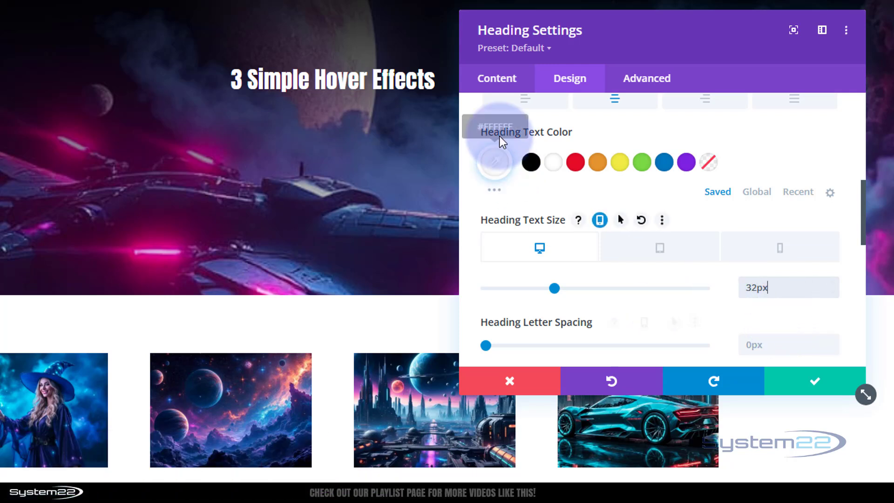
Give the heading module a solid red background colour
{"action": "left_click", "coordinate": [505, 85]}
{"action": "left_click", "coordinate": [538, 231]}
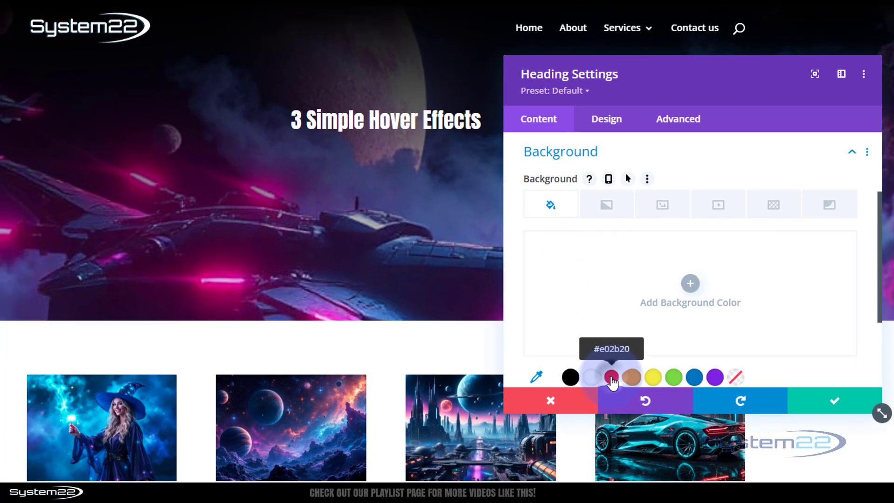
{"action": "left_click", "coordinate": [576, 355]}
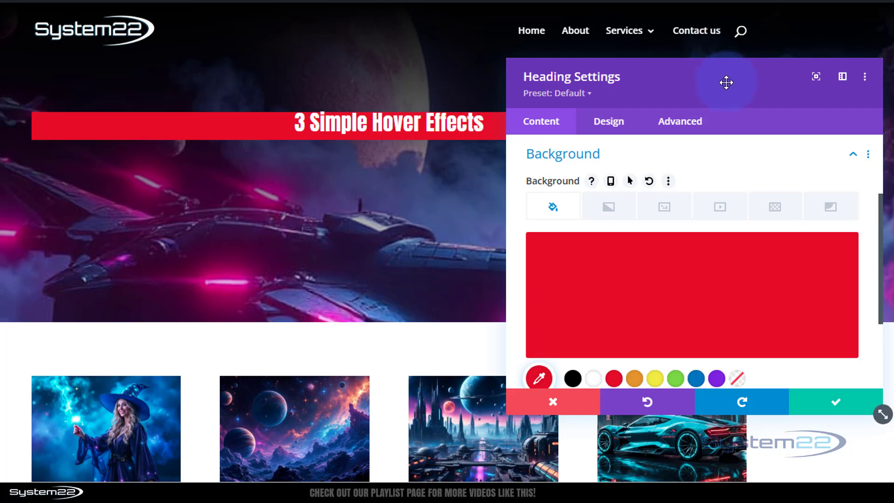
Add a bottom border to the heading module with a width of 4px
{"action": "mouse_move", "coordinate": [726, 83]}
{"action": "left_mouse_down"}
{"action": "mouse_move", "coordinate": [694, 223]}
{"action": "mouse_move", "coordinate": [725, 65]}
{"action": "left_mouse_up"}
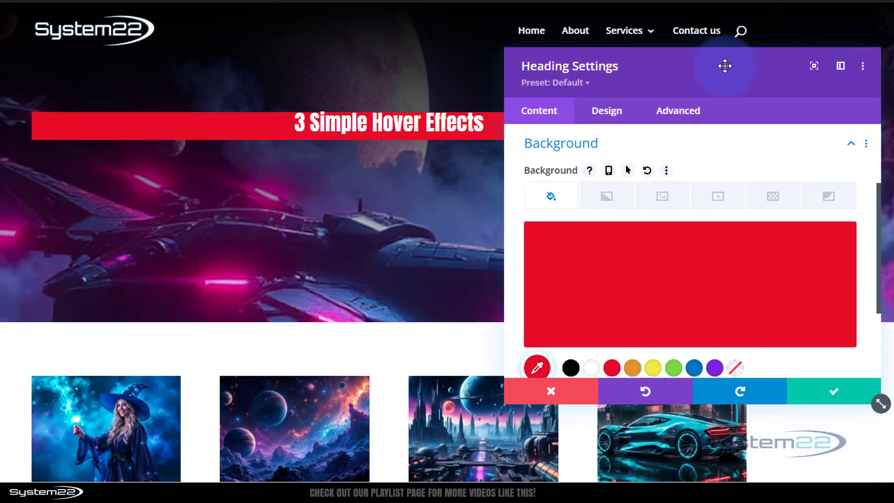
{"action": "left_click", "coordinate": [619, 114]}
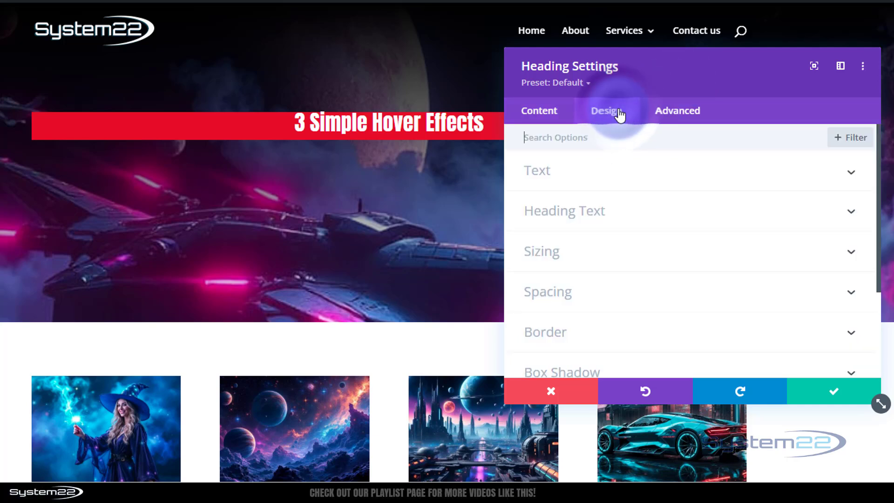
{"action": "scroll", "coordinate": [619, 187], "scroll_direction": "down", "scroll_amount": 2}
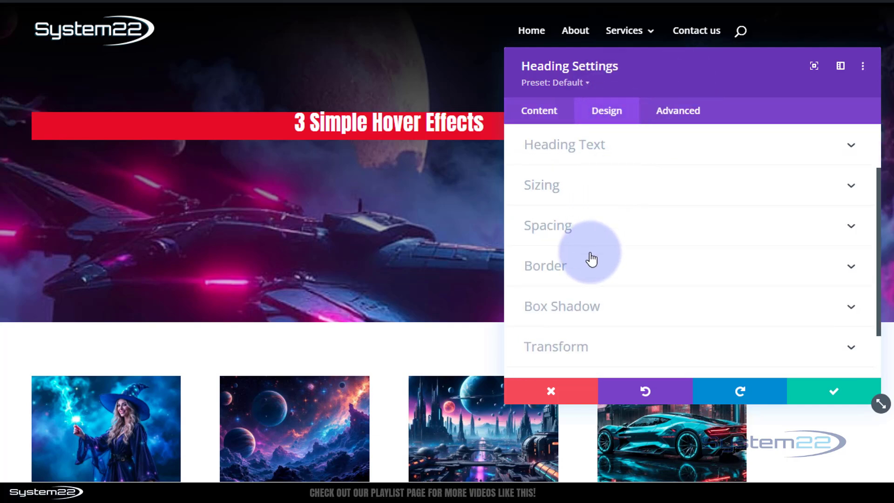
{"action": "left_click", "coordinate": [594, 266]}
{"action": "scroll", "coordinate": [726, 254], "scroll_direction": "down", "scroll_amount": 1}
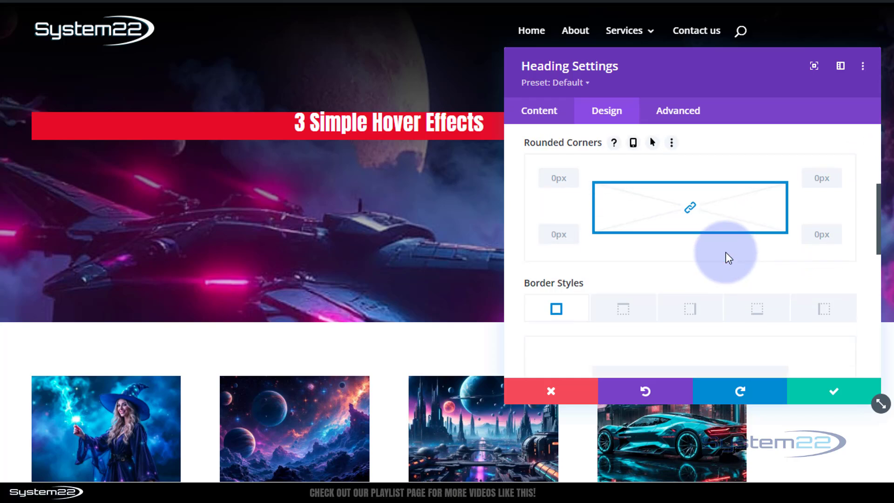
{"action": "scroll", "coordinate": [729, 257], "scroll_direction": "down", "scroll_amount": 1}
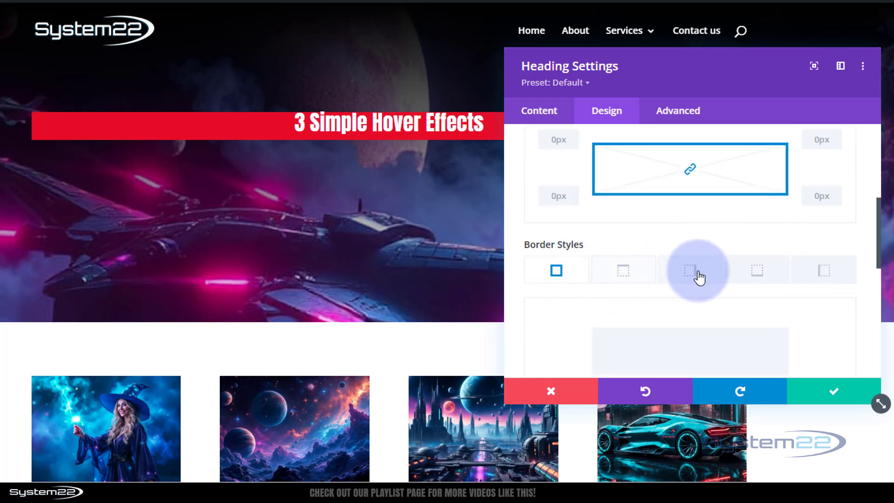
{"action": "left_click", "coordinate": [758, 279]}
{"action": "scroll", "coordinate": [766, 270], "scroll_direction": "down", "scroll_amount": 3}
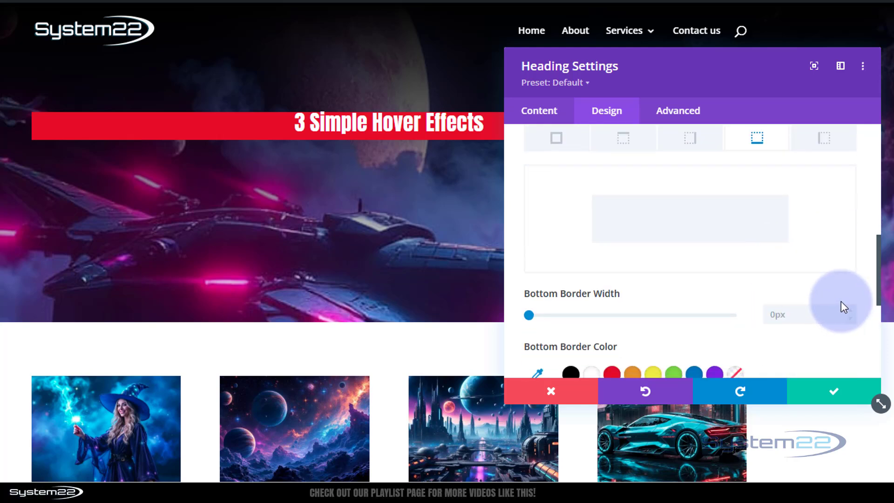
{"action": "left_click", "coordinate": [849, 312]}
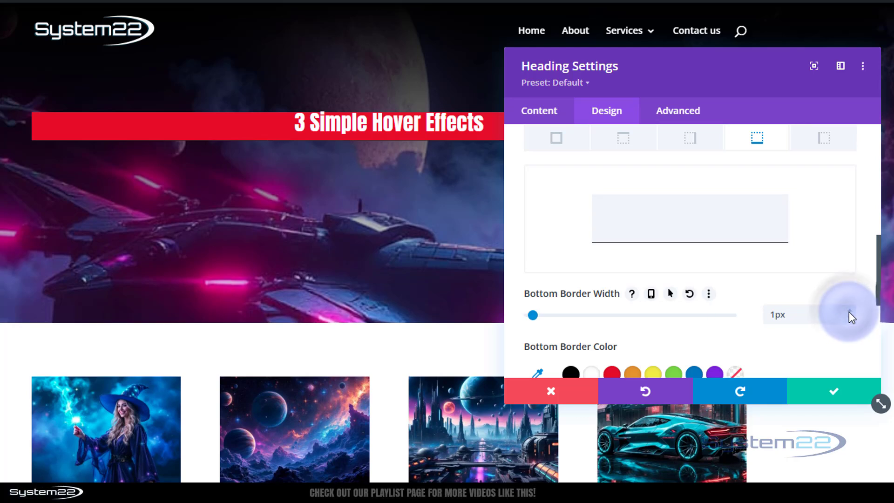
{"action": "left_click", "coordinate": [848, 311]}
{"action": "left_click", "coordinate": [849, 311]}
{"action": "left_click", "coordinate": [849, 312]}
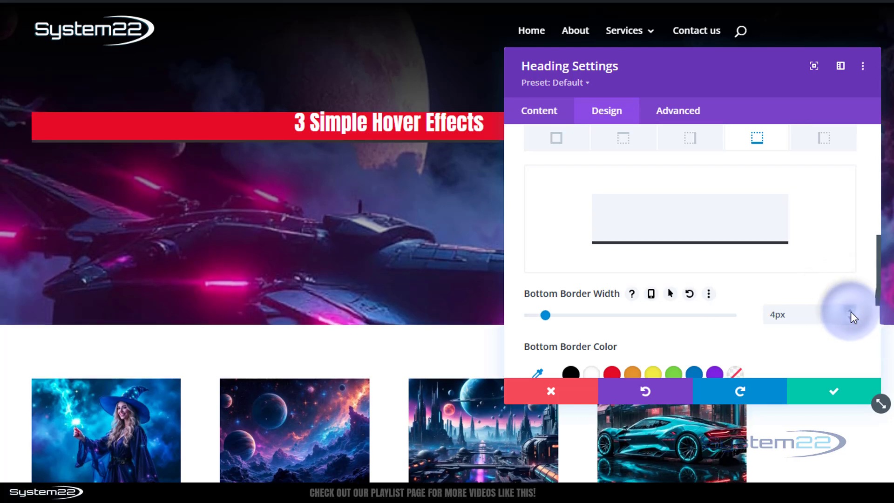
Colour the heading module's bottom border white
{"action": "left_click", "coordinate": [593, 373]}
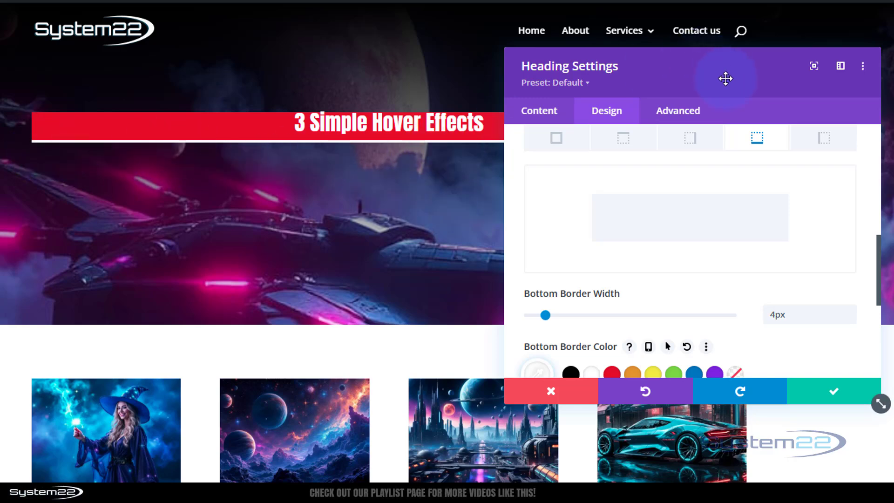
{"action": "left_click_drag", "start_coordinate": [725, 78], "coordinate": [746, 251]}
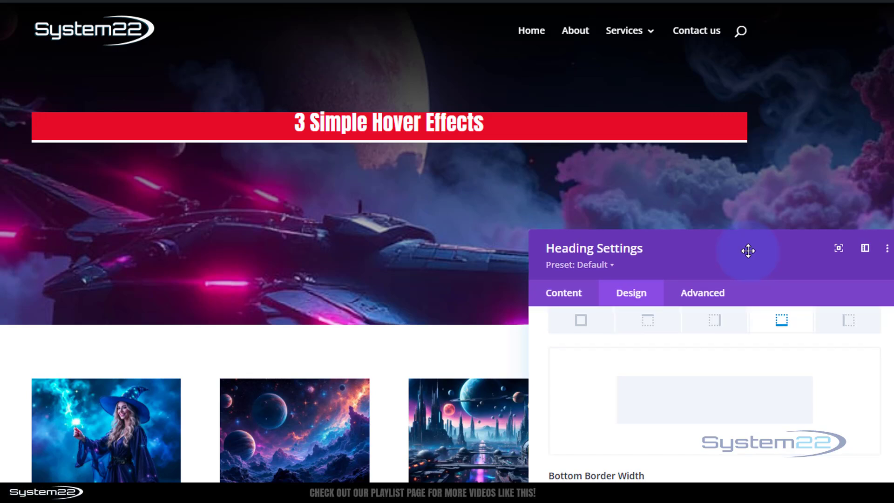
{"action": "left_click_drag", "start_coordinate": [748, 250], "coordinate": [719, 82]}
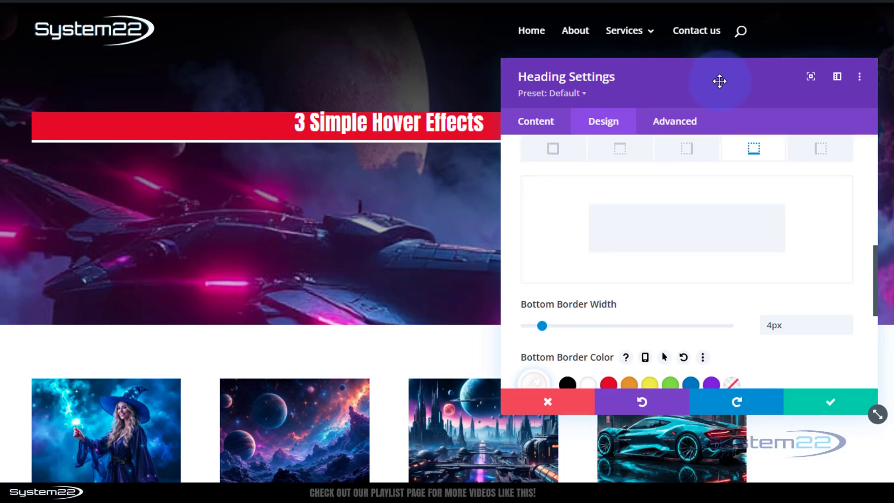
Set the heading module's width to 290px and centre its module alignment
{"action": "scroll", "coordinate": [644, 228], "scroll_direction": "up", "scroll_amount": 8}
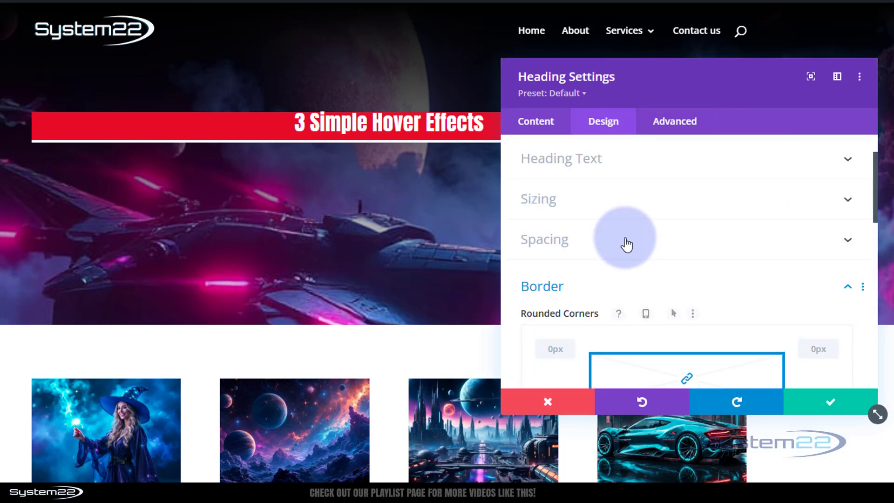
{"action": "left_click", "coordinate": [583, 294]}
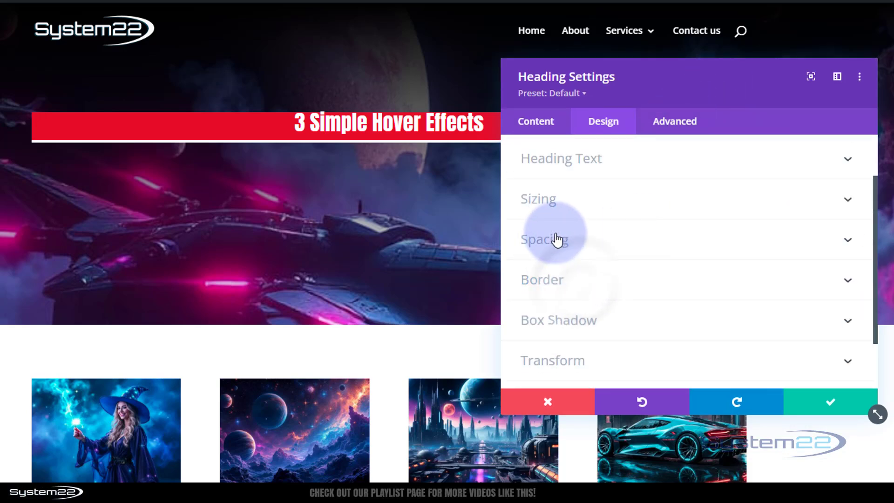
{"action": "left_click", "coordinate": [591, 208]}
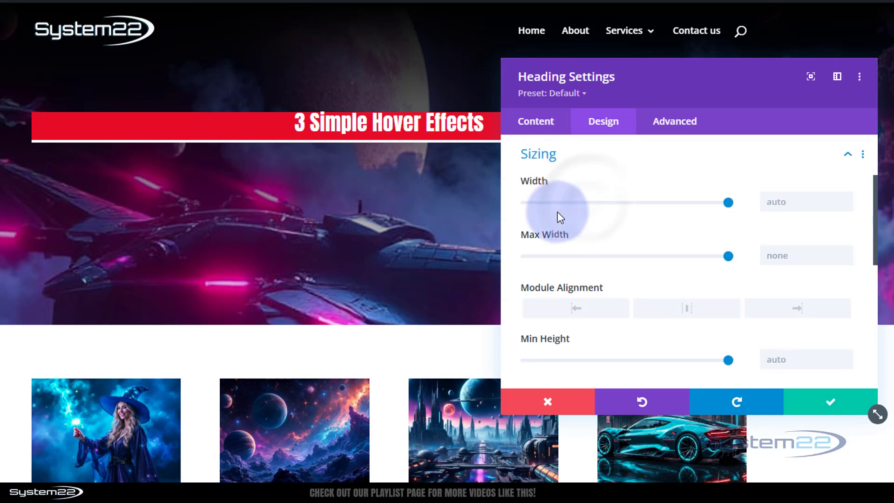
{"action": "left_click_drag", "start_coordinate": [702, 96], "coordinate": [873, 99]}
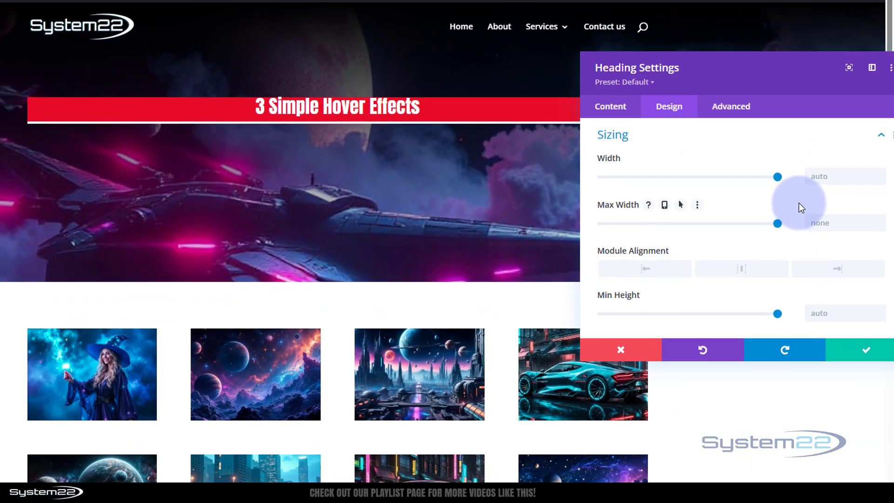
{"action": "left_click", "coordinate": [817, 177]}
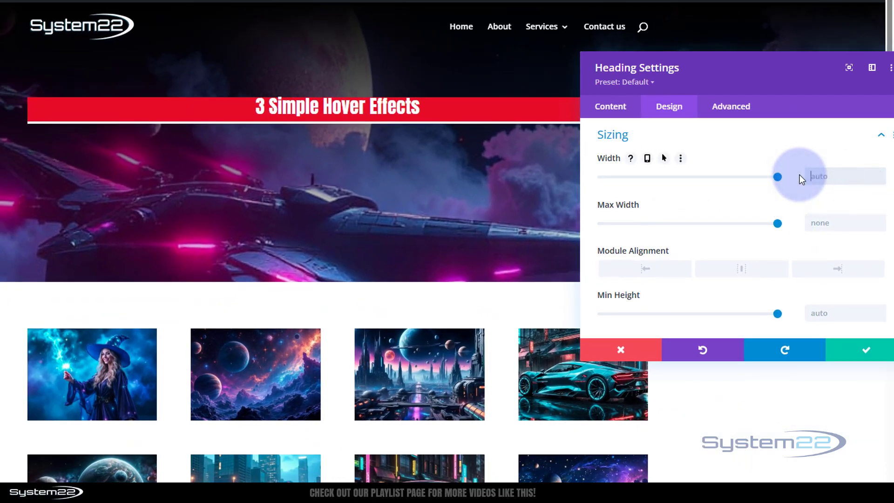
{"action": "type", "text": "300px"}
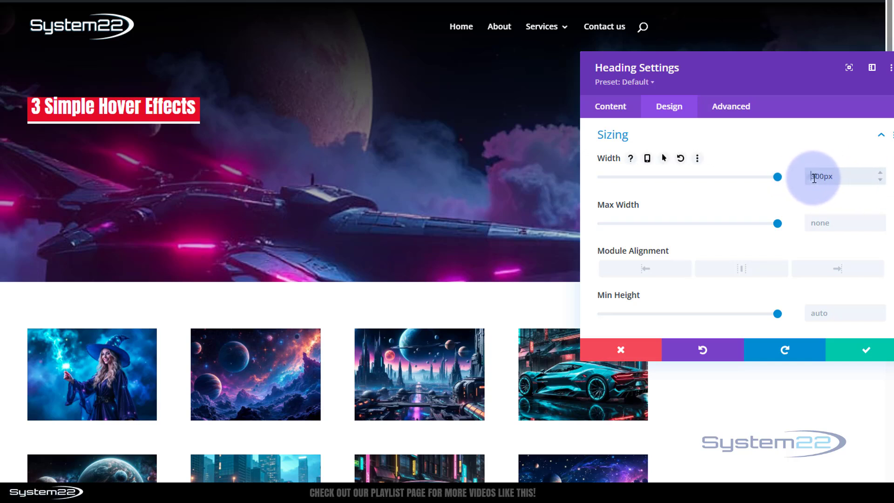
{"action": "left_click_drag", "start_coordinate": [814, 178], "coordinate": [834, 175]}
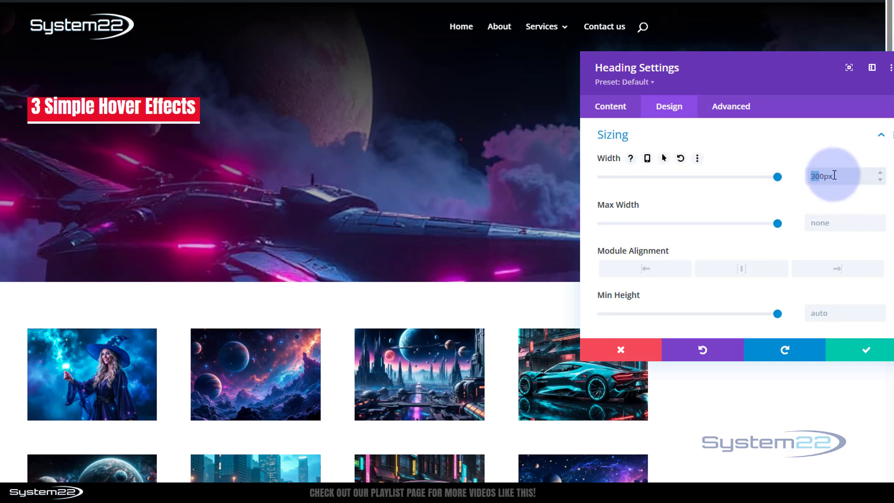
{"action": "type", "text": "280"}
{"action": "key", "text": "Delete"}
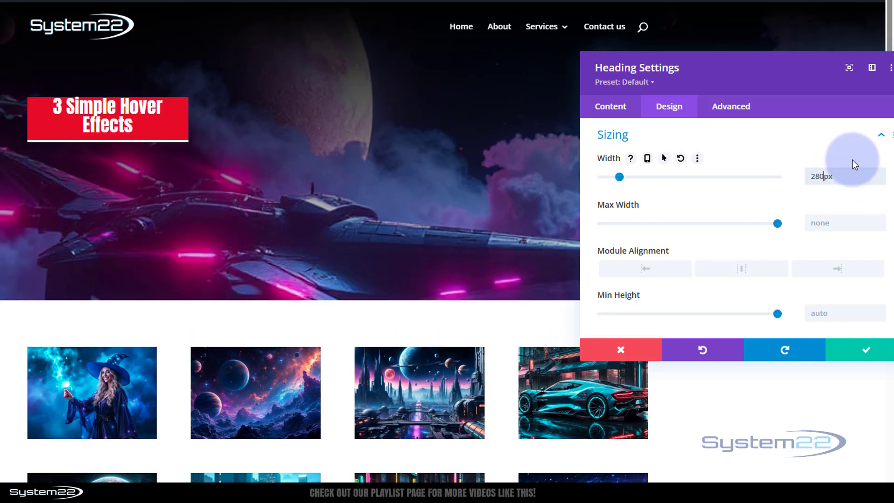
{"action": "type", "text": "9"}
{"action": "key", "text": "Delete"}
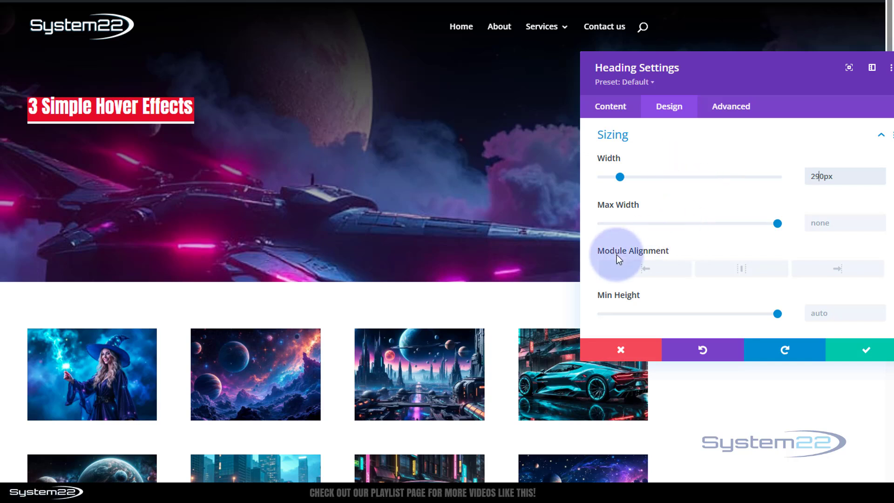
{"action": "left_click", "coordinate": [741, 269]}
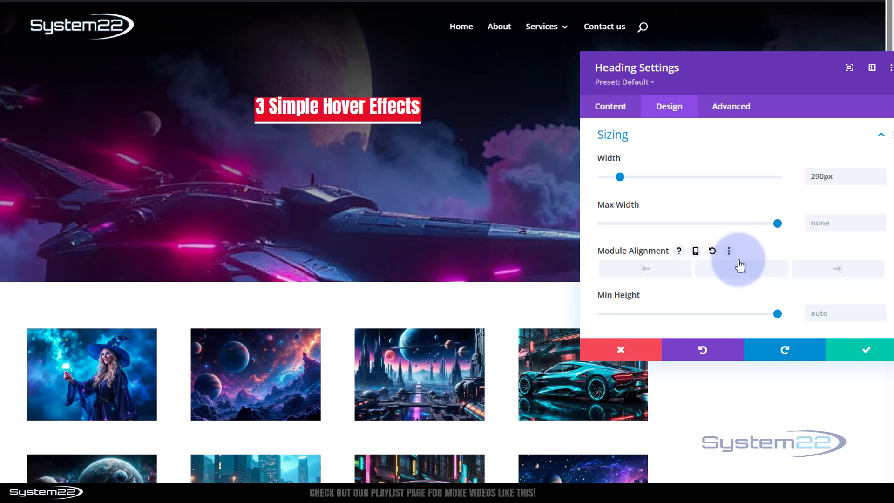
Remove the red background colour from the heading module
{"action": "left_click", "coordinate": [610, 110]}
{"action": "left_click", "coordinate": [671, 237]}
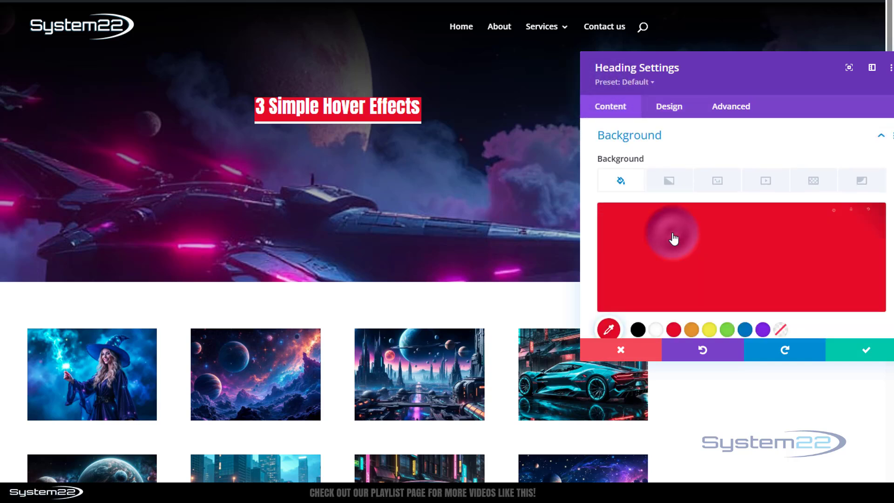
{"action": "left_click", "coordinate": [851, 221]}
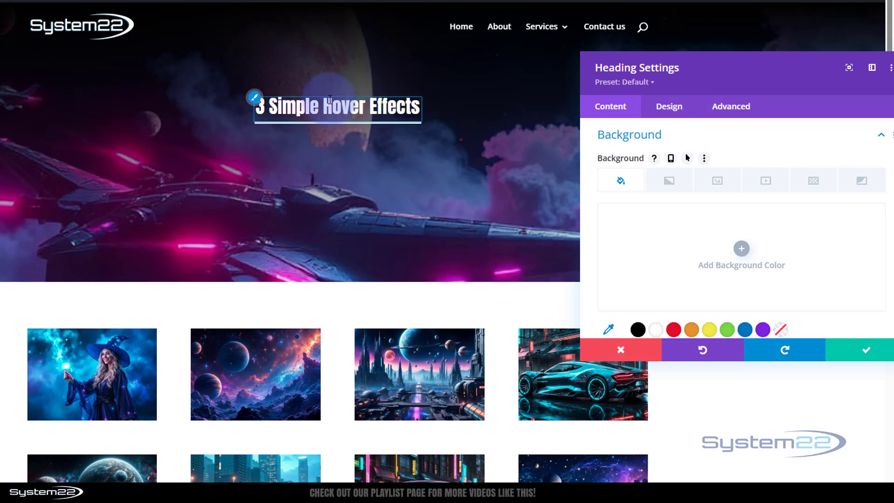
Enable hover values for the heading's bottom border colour and make the desktop colour transparent
{"action": "left_click", "coordinate": [671, 113]}
{"action": "scroll", "coordinate": [733, 214], "scroll_direction": "down", "scroll_amount": 3}
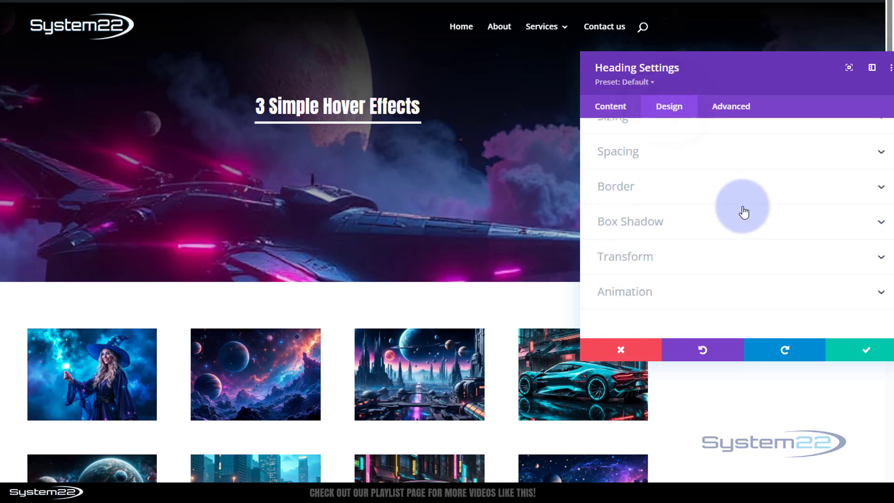
{"action": "left_click", "coordinate": [692, 189]}
{"action": "scroll", "coordinate": [768, 223], "scroll_direction": "down", "scroll_amount": 2}
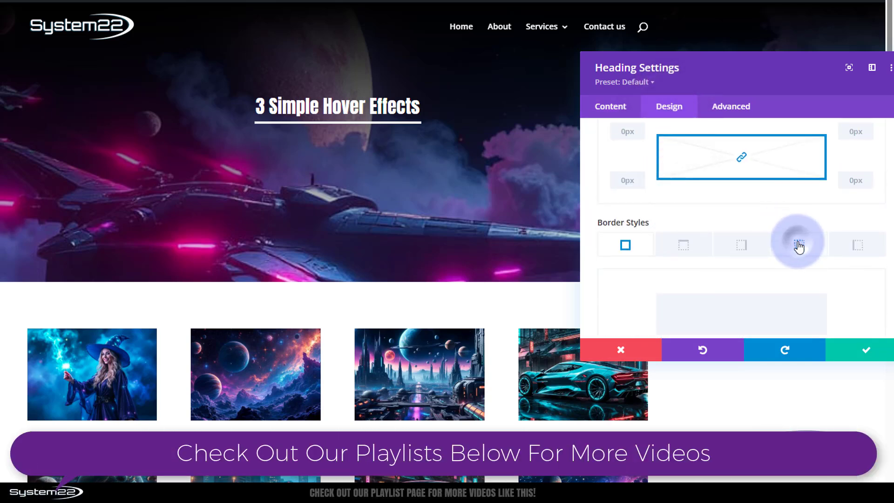
{"action": "left_click", "coordinate": [799, 247]}
{"action": "scroll", "coordinate": [814, 238], "scroll_direction": "down", "scroll_amount": 4}
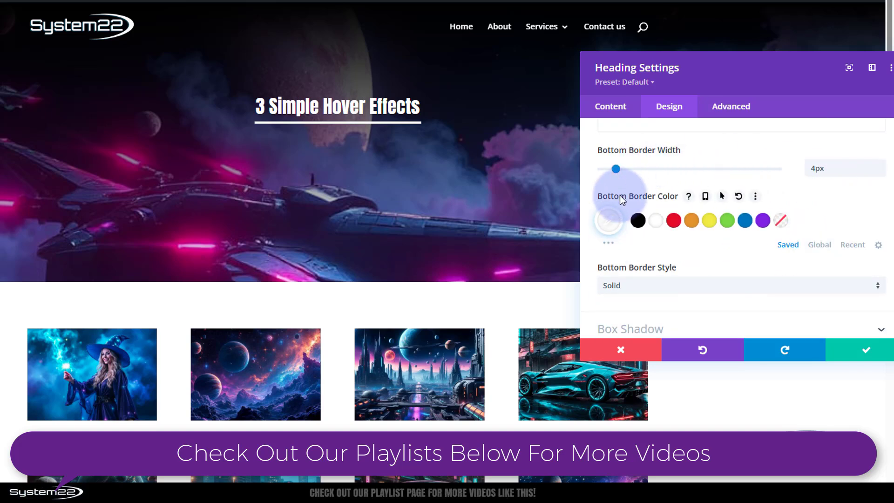
{"action": "left_click", "coordinate": [722, 197]}
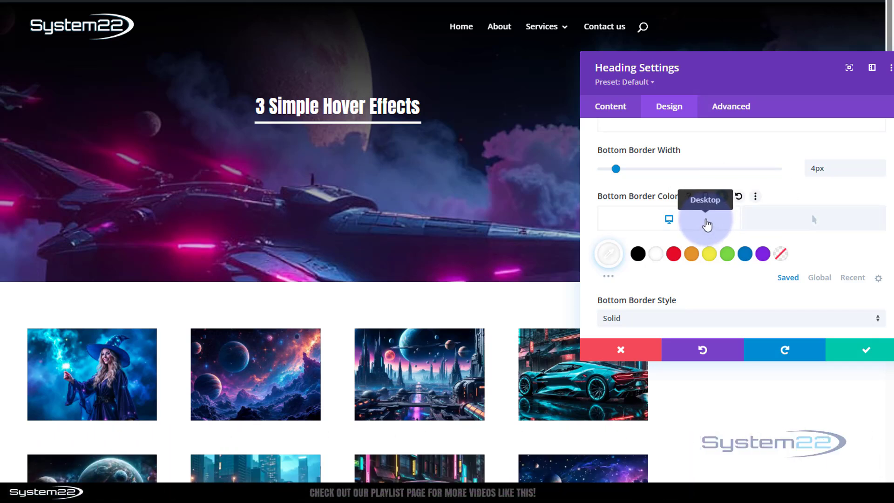
{"action": "left_click", "coordinate": [783, 256]}
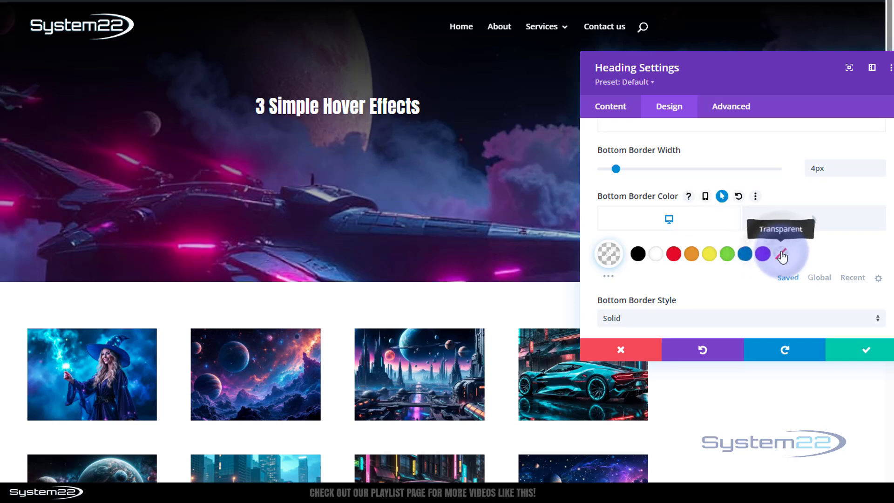
Set the hover colour of the heading's bottom border to white (#ffffff) and compare the desktop and hover states
{"action": "left_click", "coordinate": [811, 219]}
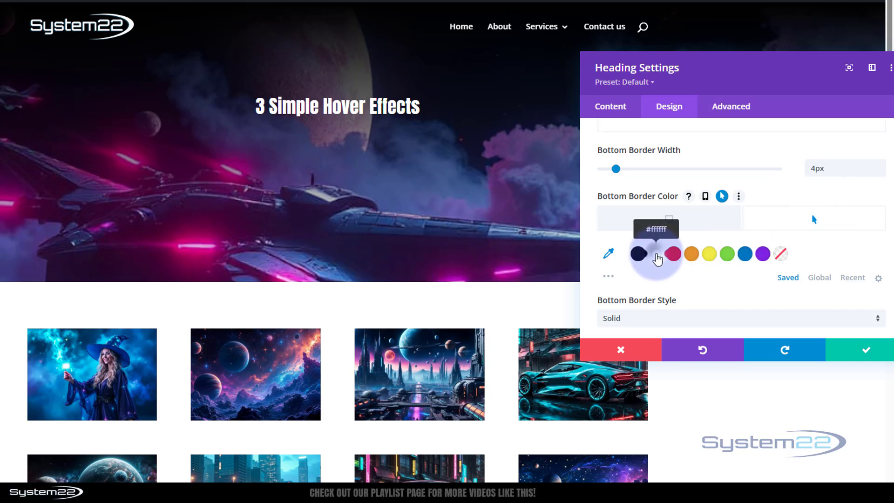
{"action": "left_click", "coordinate": [656, 254]}
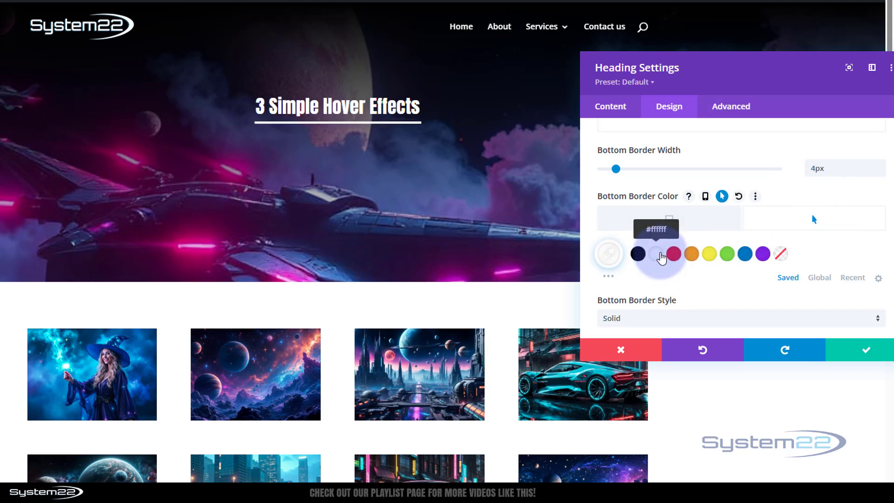
{"action": "left_click", "coordinate": [686, 223]}
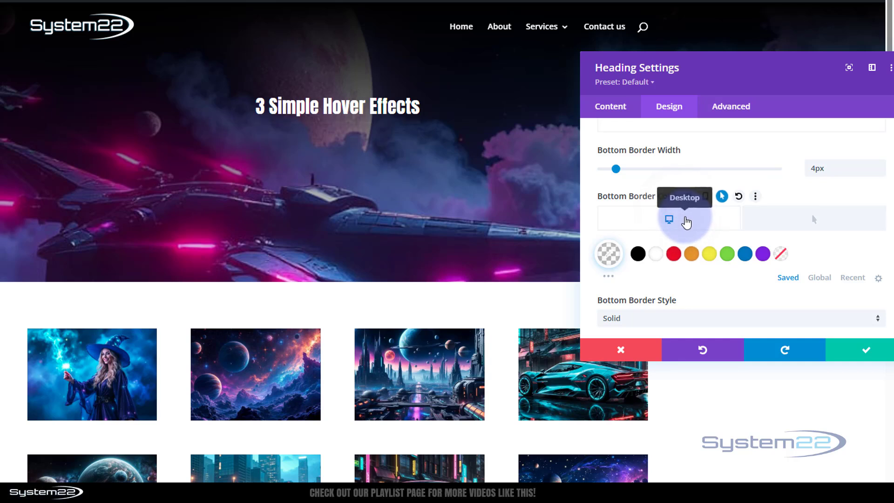
{"action": "left_click", "coordinate": [800, 217]}
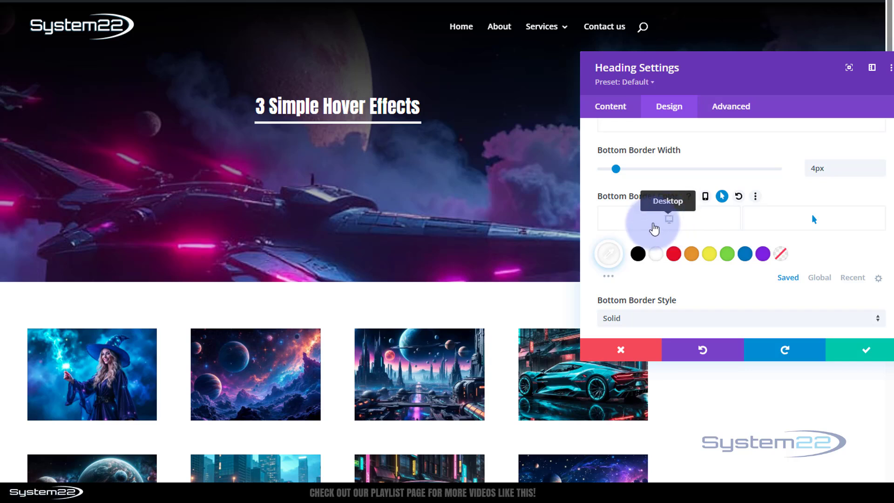
Set the heading's transition duration to 750ms with an Ease-In-Out speed curve, and save the module settings
{"action": "left_click", "coordinate": [725, 110]}
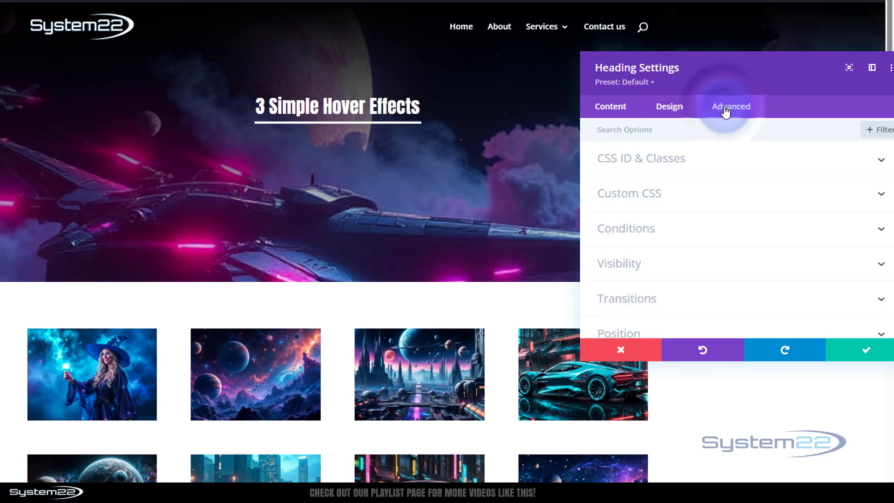
{"action": "left_click", "coordinate": [727, 299]}
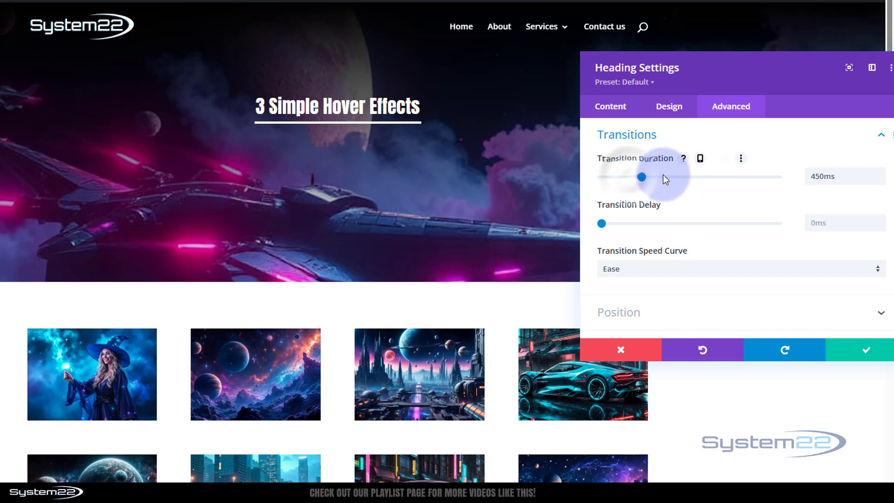
{"action": "left_click_drag", "start_coordinate": [663, 175], "coordinate": [675, 173]}
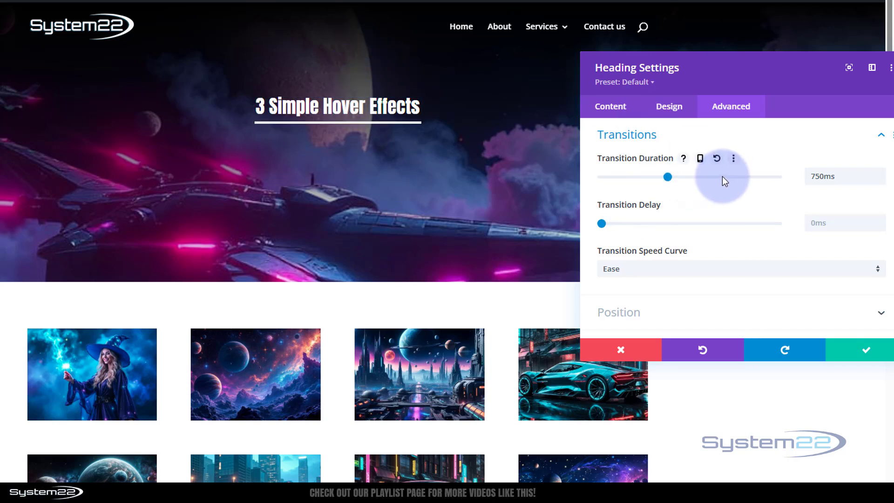
{"action": "scroll", "coordinate": [722, 176], "scroll_direction": "down", "scroll_amount": 1}
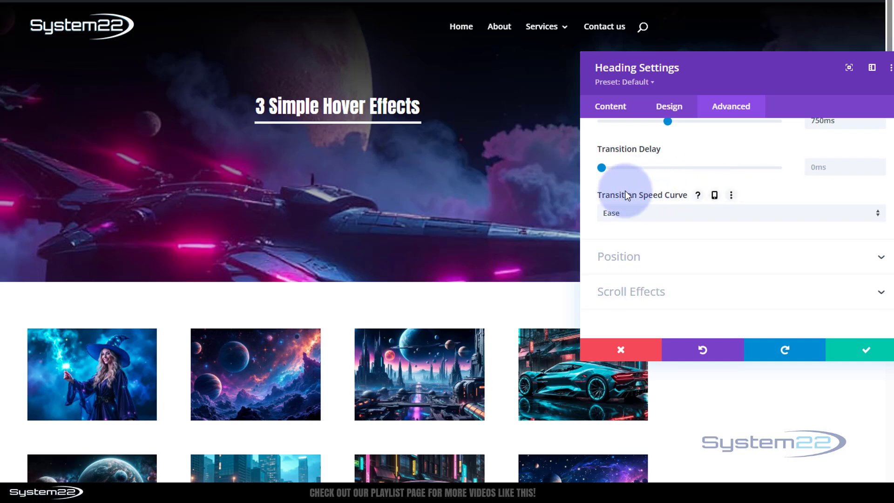
{"action": "left_click", "coordinate": [656, 215]}
{"action": "left_click", "coordinate": [658, 223]}
{"action": "left_click", "coordinate": [823, 338]}
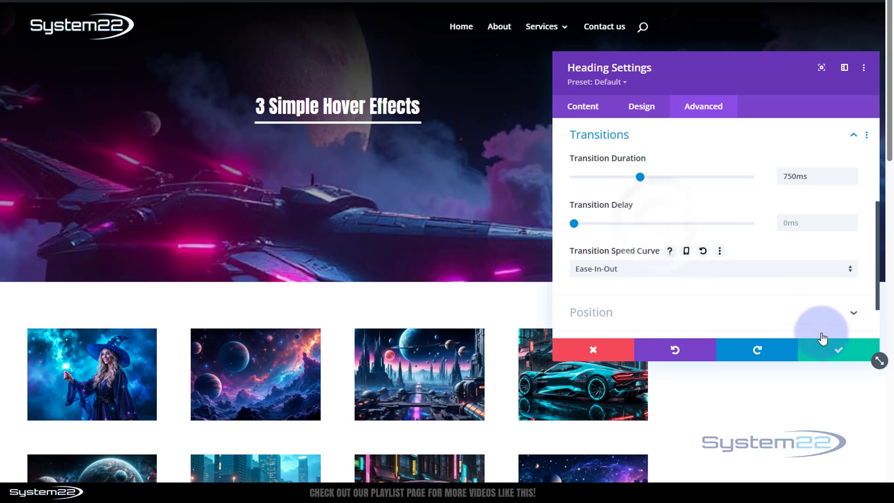
{"action": "left_click", "coordinate": [837, 351]}
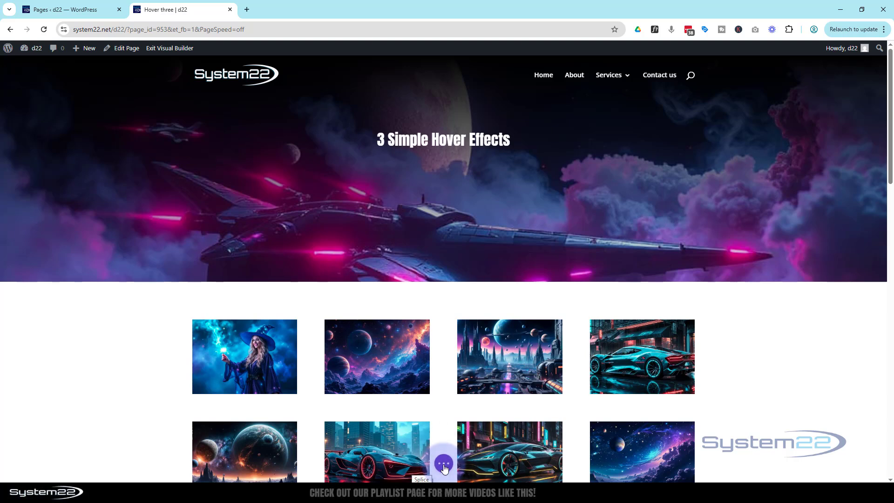
Show the page-level builder controls and exit the Visual Builder to check the page
{"action": "left_click", "coordinate": [444, 465]}
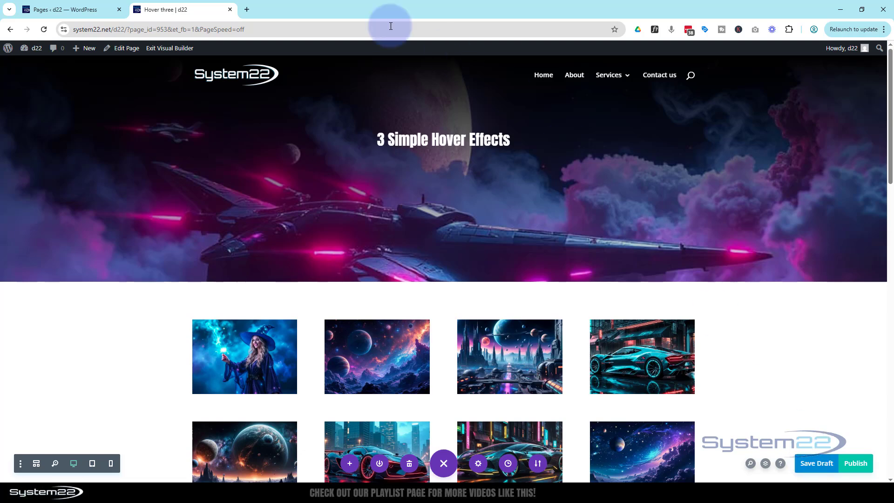
{"action": "left_click", "coordinate": [154, 48]}
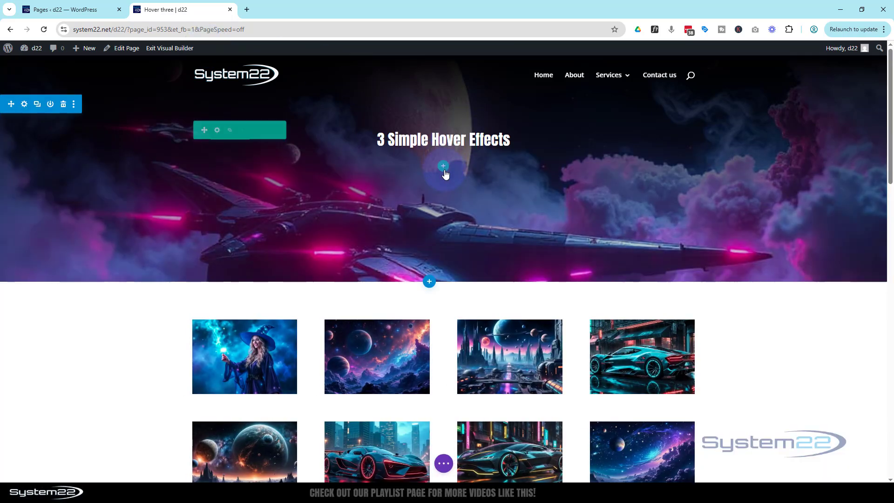
Insert a row of two equal columns below the heading row and add a Call To Action module to its first column
{"action": "left_click", "coordinate": [443, 166]}
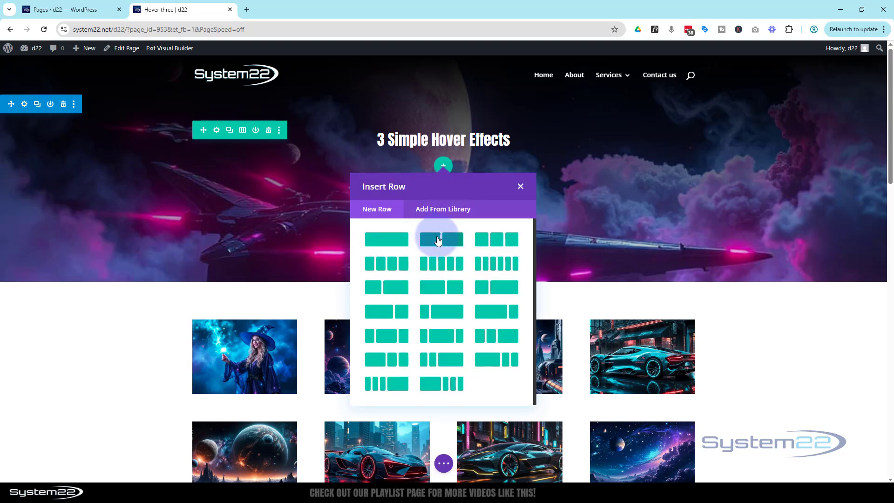
{"action": "left_click", "coordinate": [438, 239]}
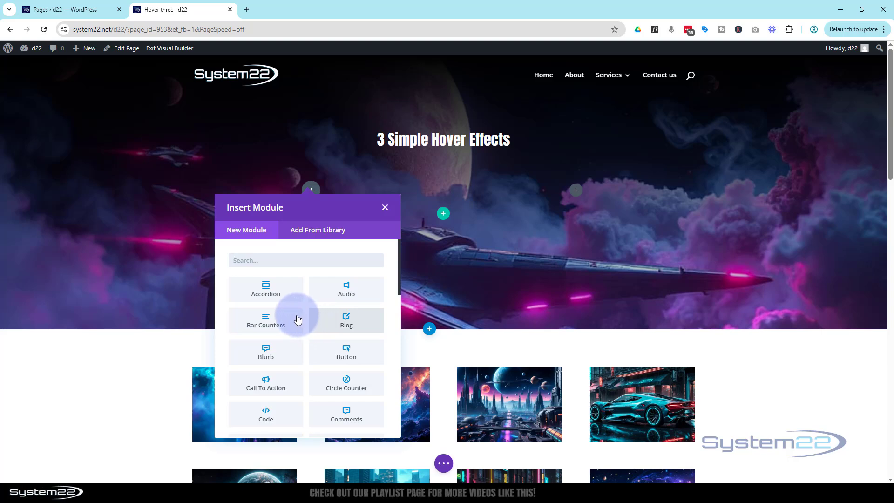
{"action": "left_click", "coordinate": [263, 382]}
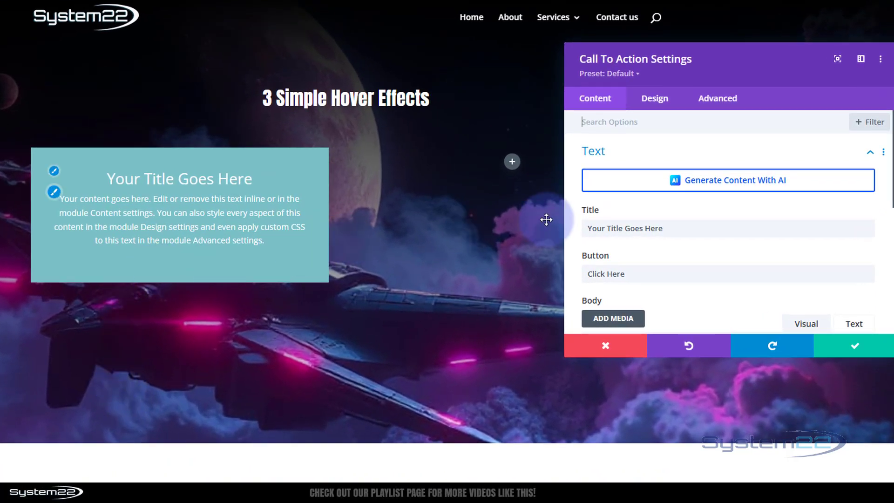
Review the Call To Action's title, button and body text, and set its button link URL to #
{"action": "left_click_drag", "start_coordinate": [679, 226], "coordinate": [582, 227]}
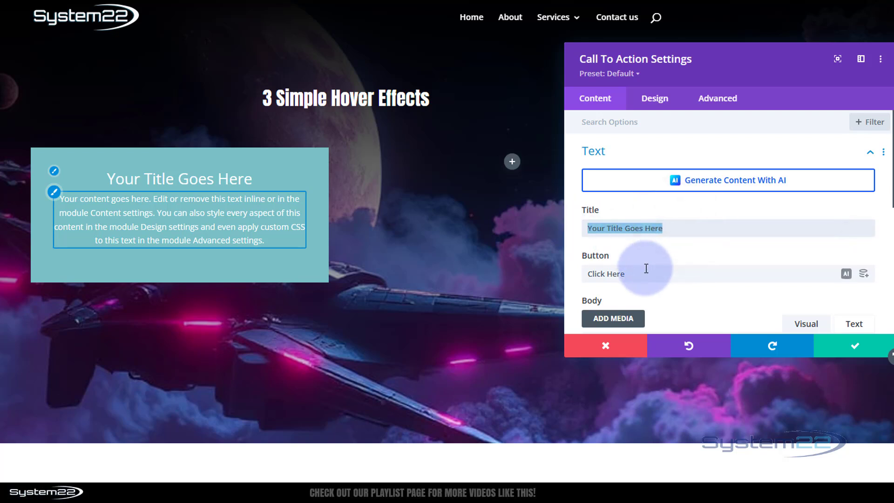
{"action": "left_click_drag", "start_coordinate": [646, 268], "coordinate": [577, 271]}
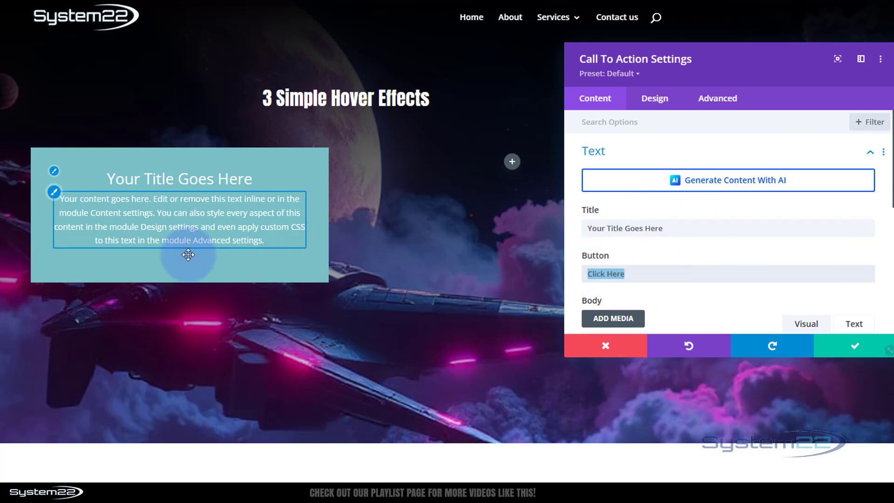
{"action": "scroll", "coordinate": [722, 207], "scroll_direction": "down", "scroll_amount": 3}
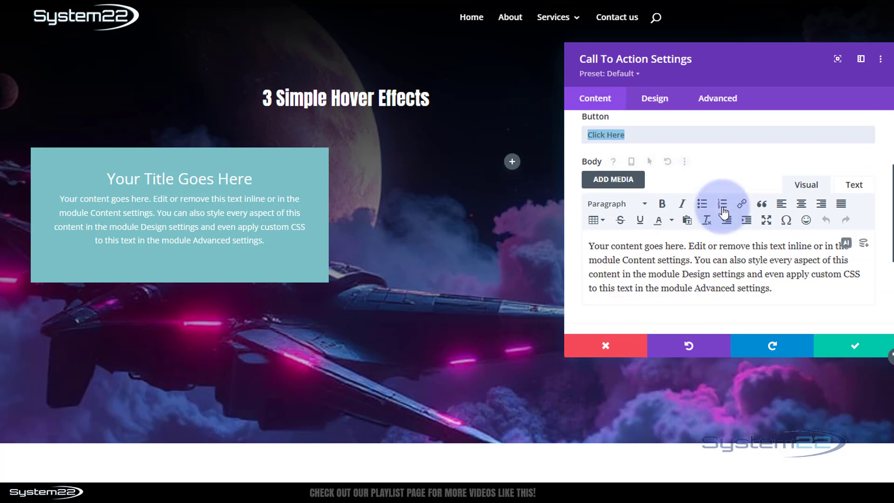
{"action": "scroll", "coordinate": [722, 207], "scroll_direction": "down", "scroll_amount": 2}
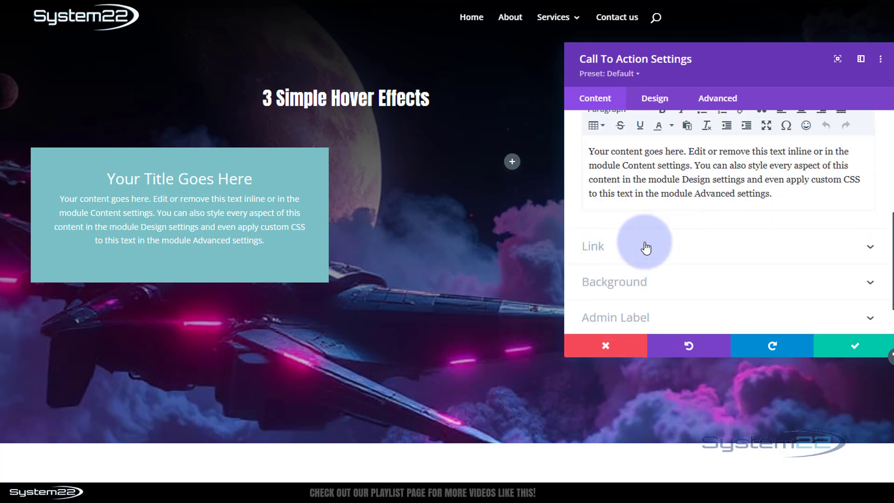
{"action": "left_click_drag", "start_coordinate": [773, 194], "coordinate": [590, 153]}
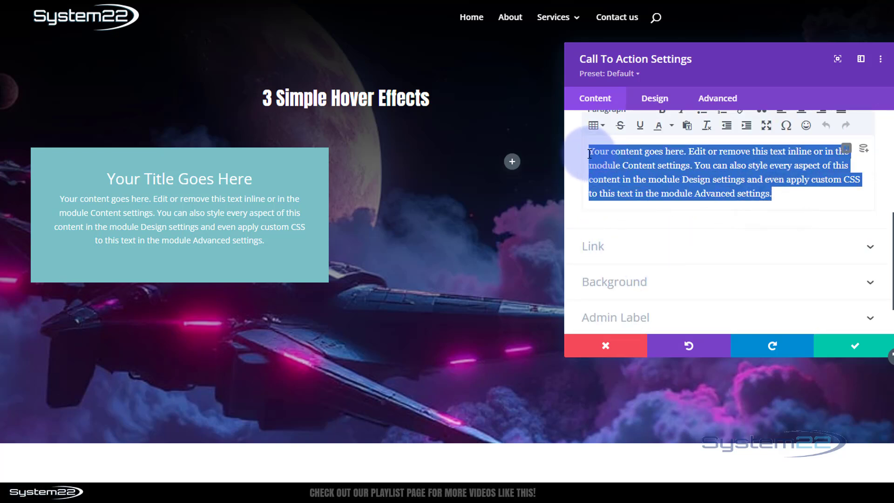
{"action": "left_click", "coordinate": [633, 246]}
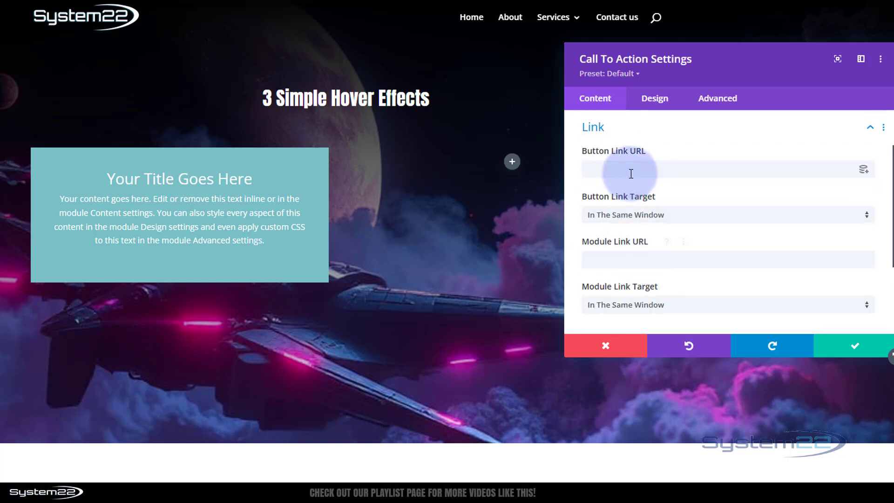
{"action": "left_click", "coordinate": [630, 174]}
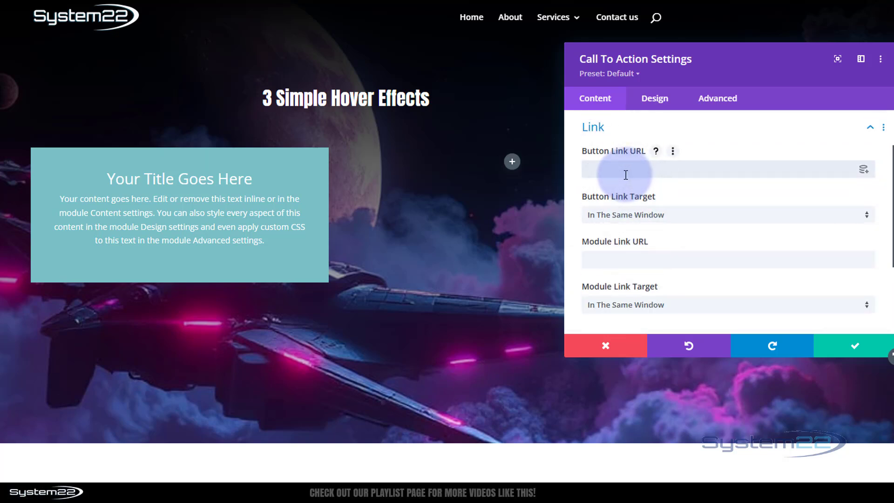
{"action": "type", "text": "#"}
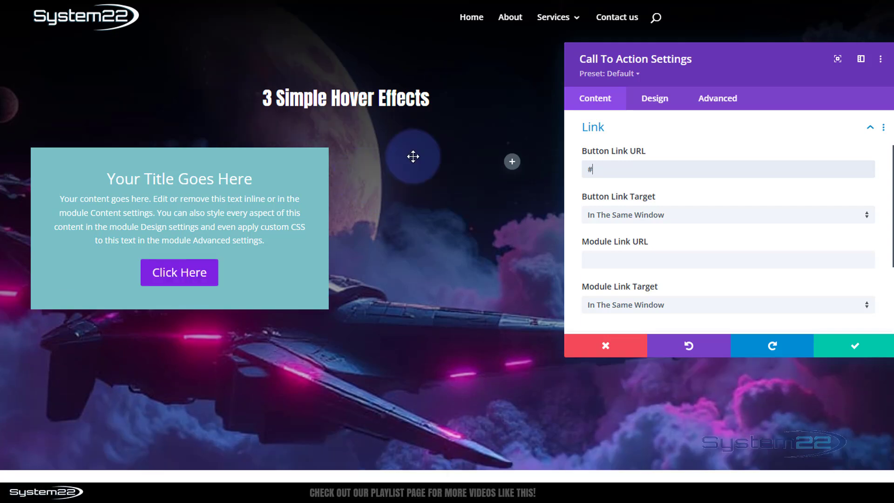
Give the Call To Action a semi-transparent black background, rgba(0,0,0,0.76), and save the module settings
{"action": "left_click", "coordinate": [600, 100]}
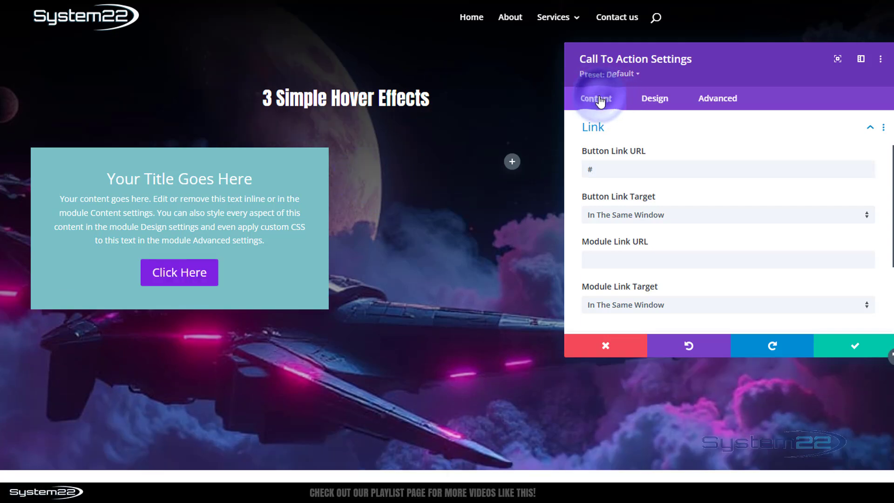
{"action": "scroll", "coordinate": [635, 218], "scroll_direction": "down", "scroll_amount": 3}
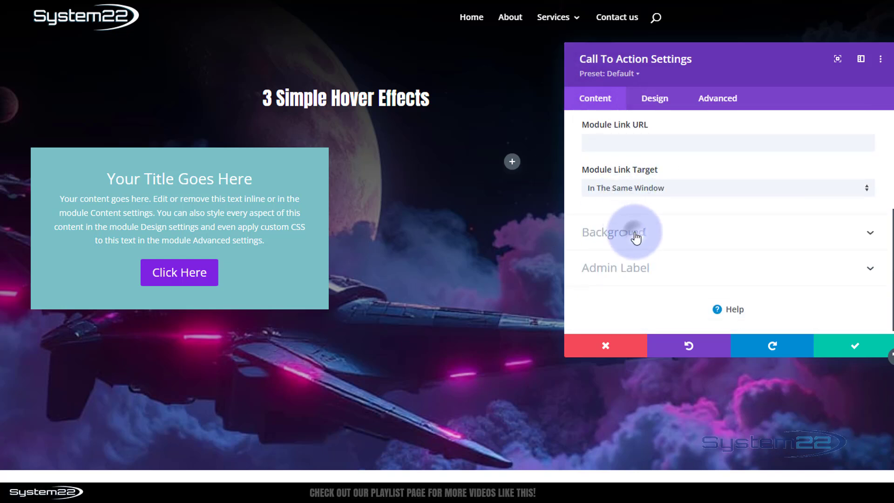
{"action": "left_click", "coordinate": [636, 235]}
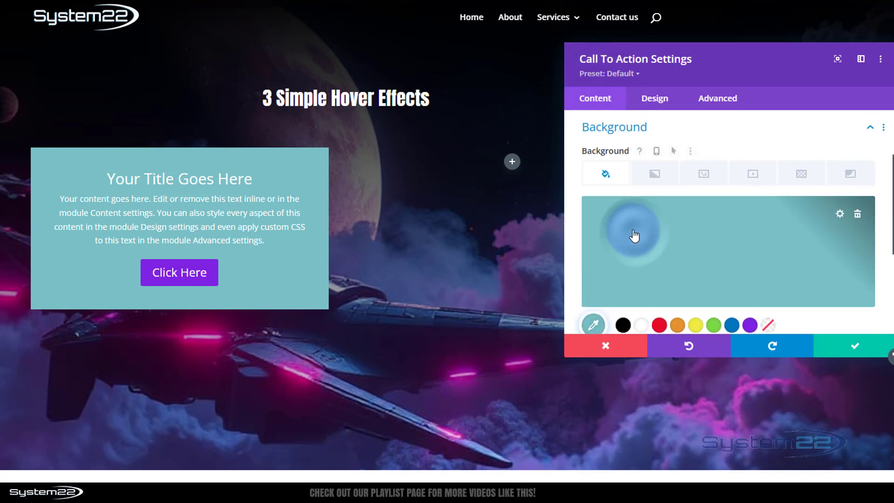
{"action": "left_click", "coordinate": [623, 326]}
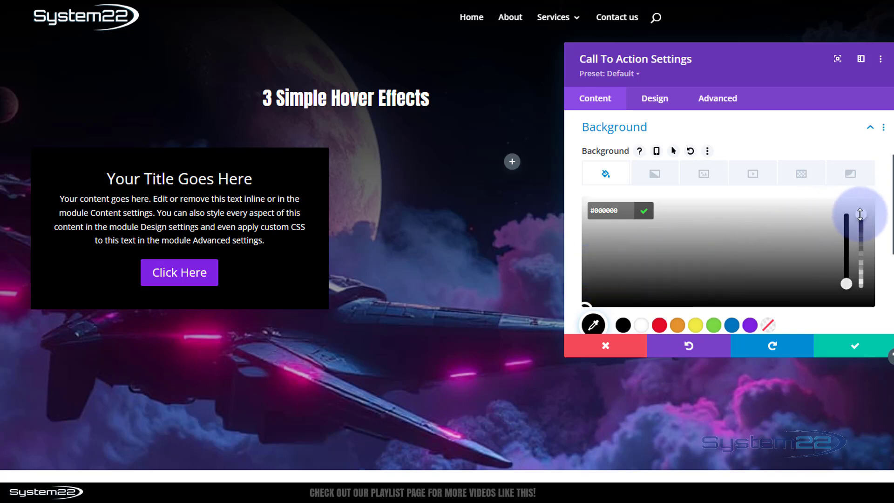
{"action": "left_click_drag", "start_coordinate": [858, 227], "coordinate": [860, 234]}
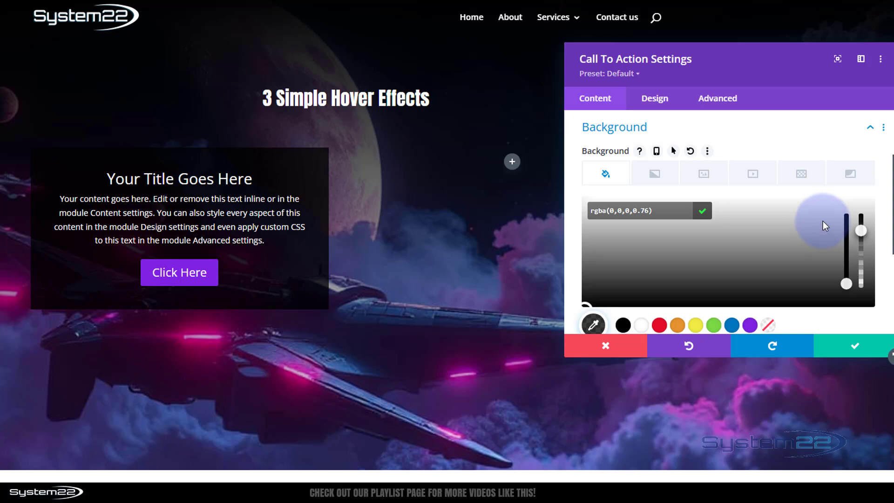
{"action": "left_click", "coordinate": [862, 348]}
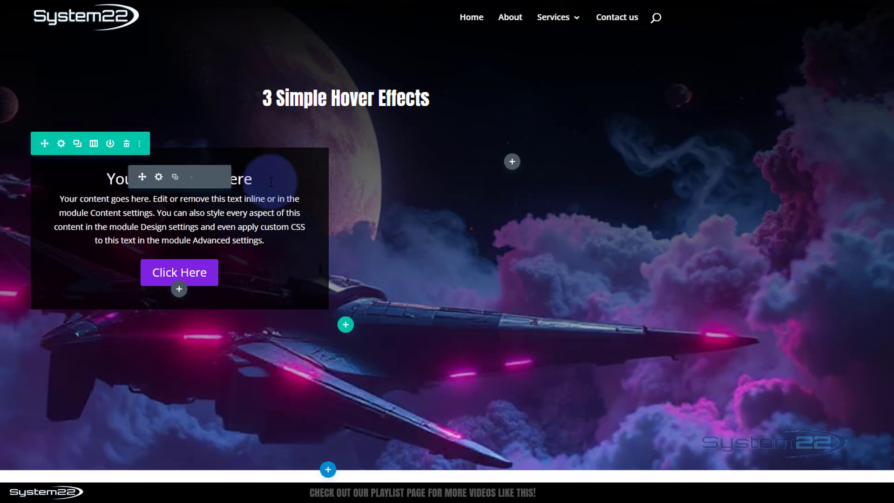
Set the media library picture of the grey spaceship against fiery clouds as the first column's background image, and save the column and row settings
{"action": "left_click", "coordinate": [62, 144]}
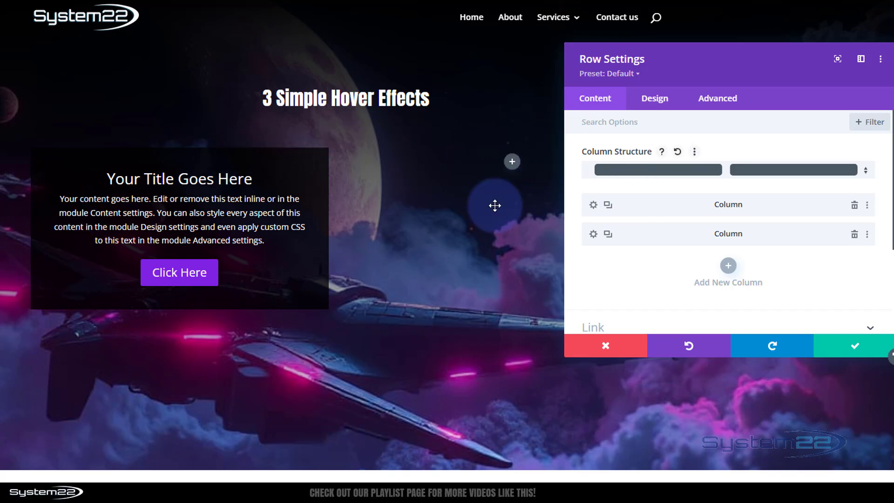
{"action": "left_click", "coordinate": [592, 206]}
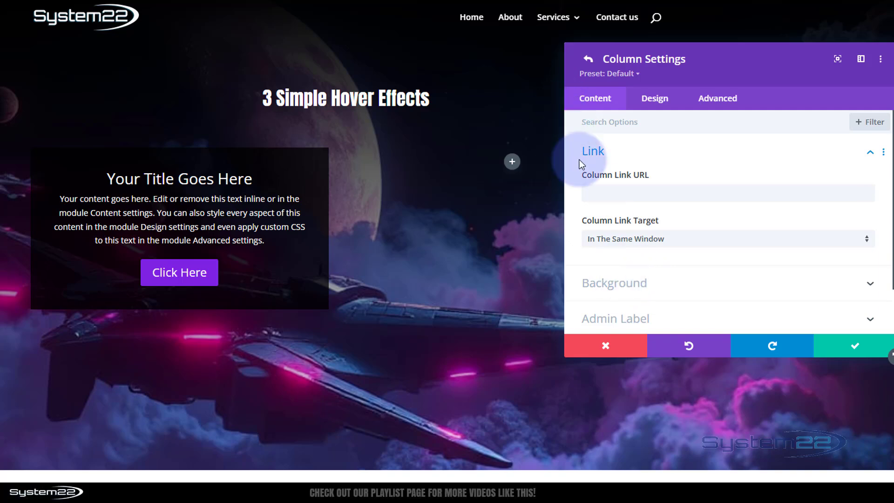
{"action": "left_click", "coordinate": [628, 288]}
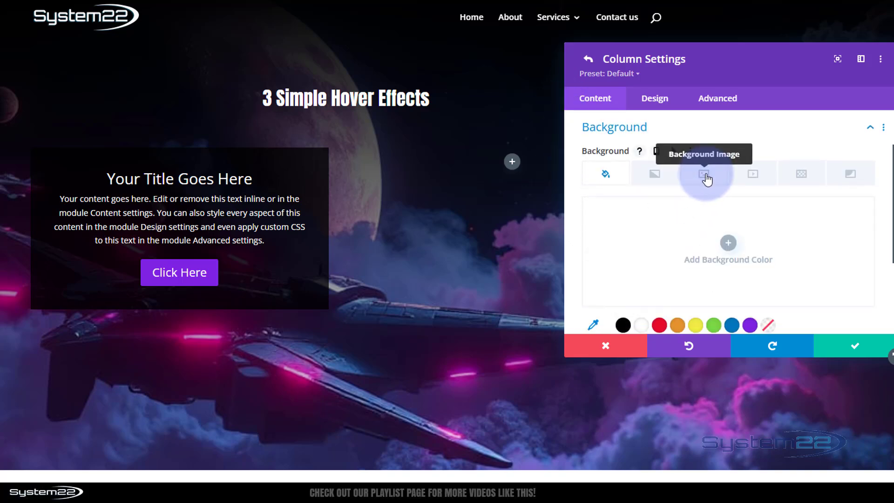
{"action": "left_click", "coordinate": [706, 176]}
{"action": "left_click", "coordinate": [728, 243]}
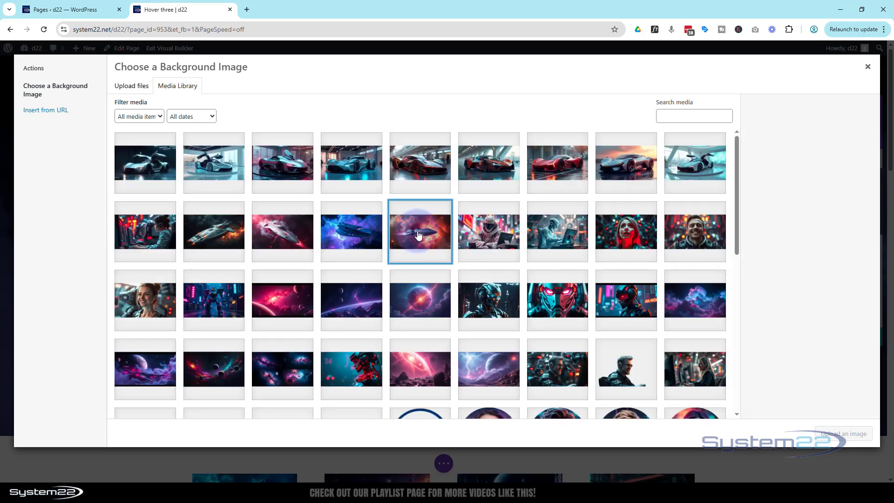
{"action": "left_click", "coordinate": [418, 235]}
{"action": "left_click", "coordinate": [856, 434]}
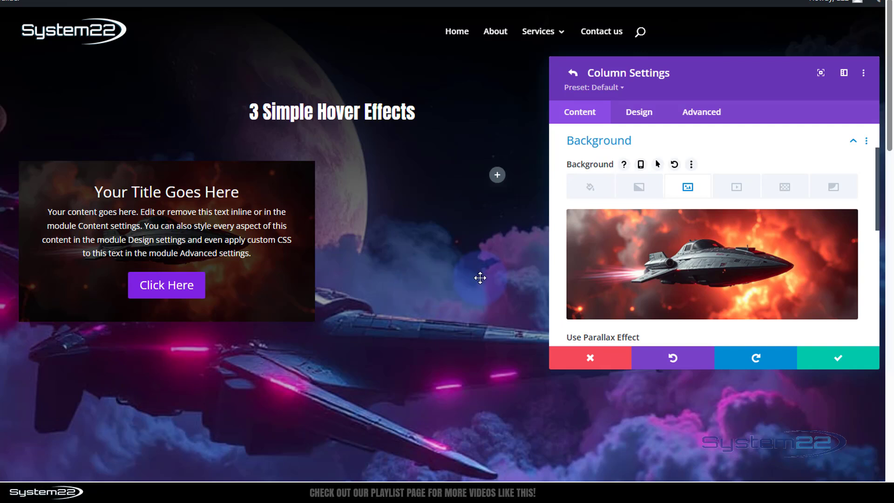
{"action": "left_click", "coordinate": [854, 359]}
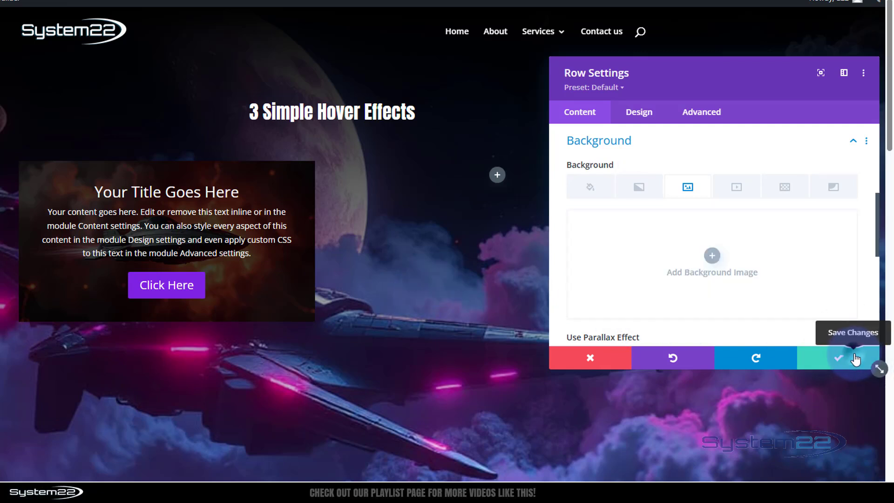
{"action": "left_click", "coordinate": [854, 359]}
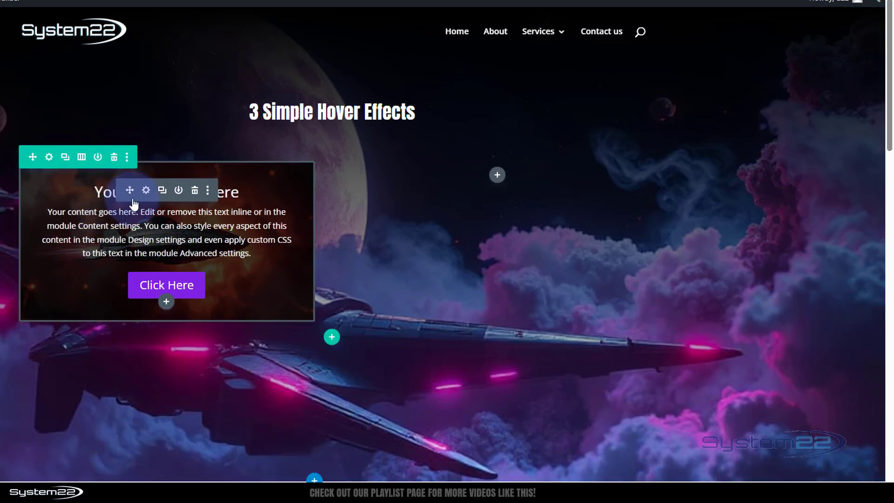
Set the opacity filter of the first column's Call To Action module to 0%
{"action": "left_click", "coordinate": [147, 191]}
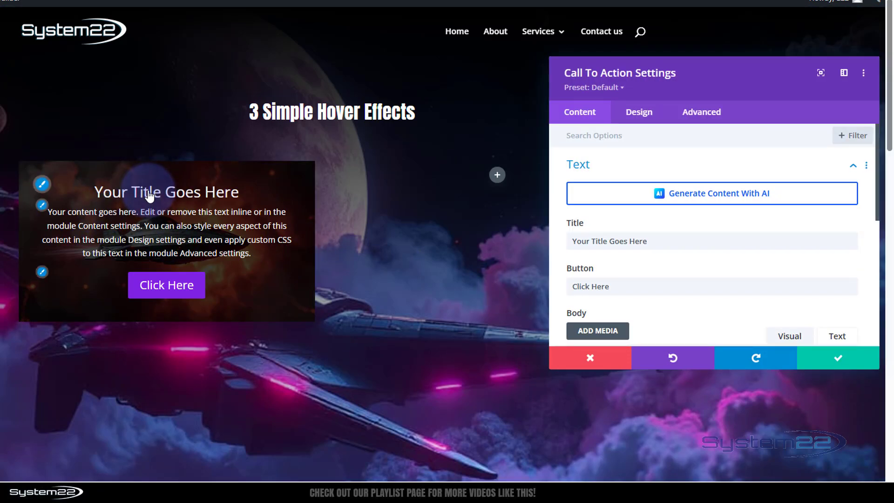
{"action": "left_click", "coordinate": [643, 117]}
{"action": "scroll", "coordinate": [693, 207], "scroll_direction": "down", "scroll_amount": 2}
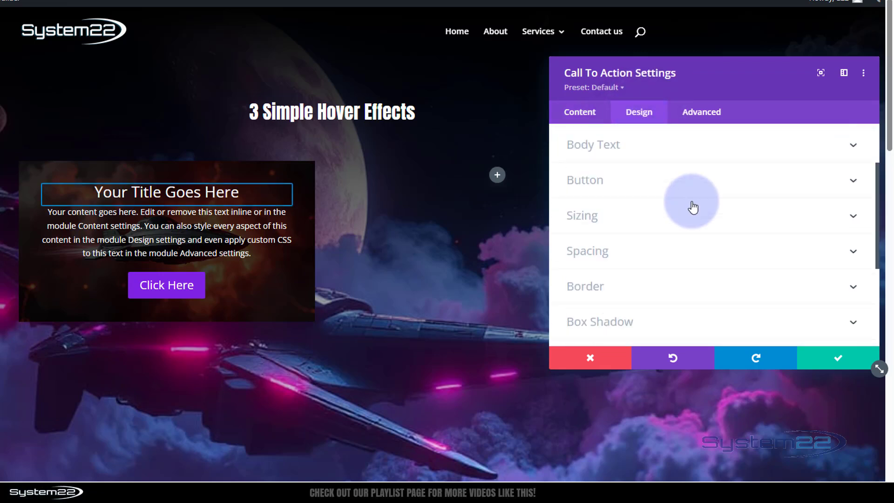
{"action": "scroll", "coordinate": [692, 206], "scroll_direction": "down", "scroll_amount": 5}
{"action": "left_click", "coordinate": [649, 210]}
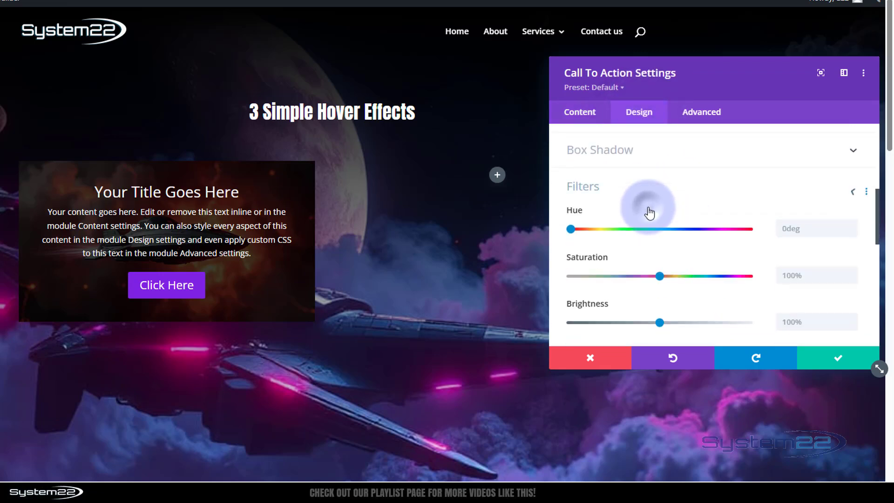
{"action": "scroll", "coordinate": [649, 206], "scroll_direction": "down", "scroll_amount": 6}
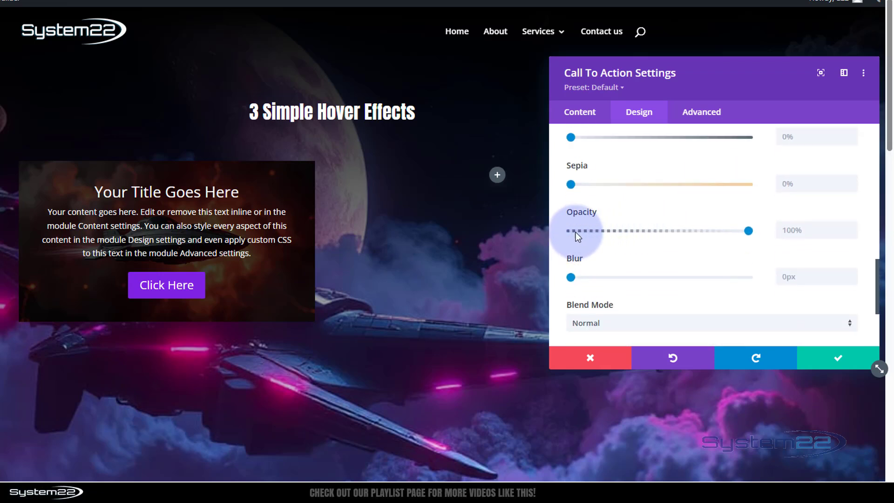
{"action": "mouse_move", "coordinate": [572, 227]}
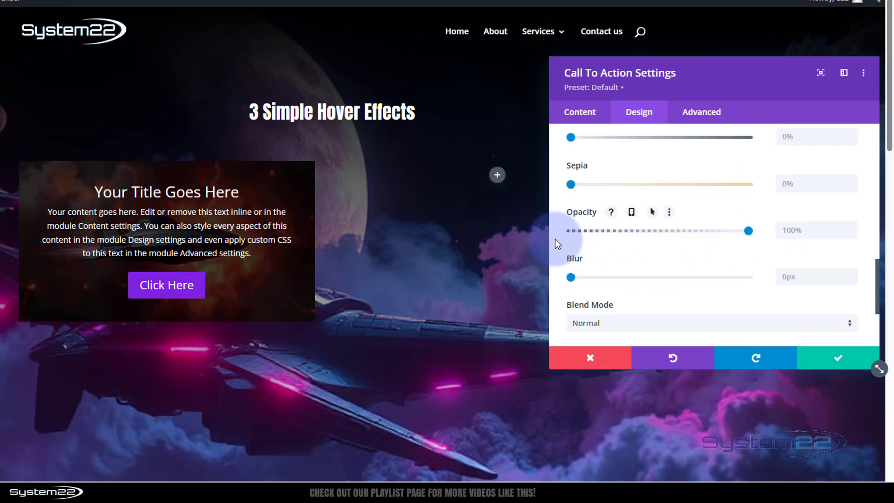
{"action": "left_click", "coordinate": [746, 231]}
{"action": "left_click_drag", "start_coordinate": [677, 229], "coordinate": [549, 231]}
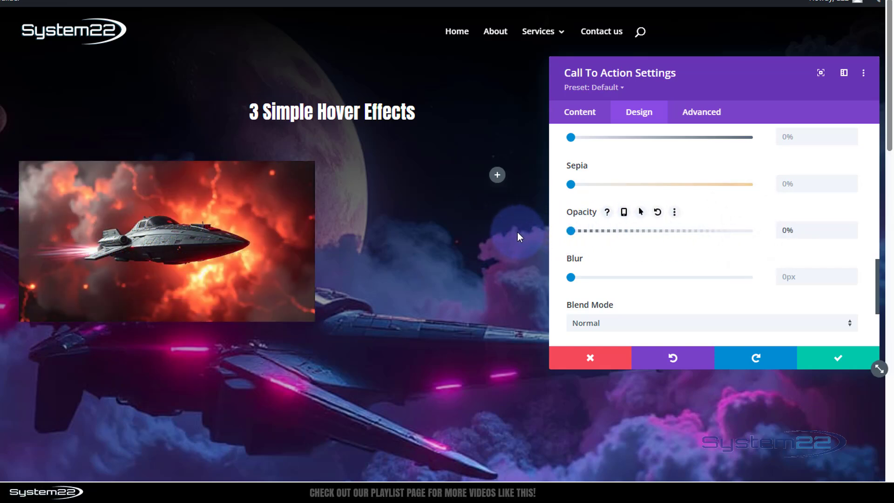
Enable hover options for the Call To Action's opacity, set the hover opacity to 100%, check the desktop state and save the module
{"action": "left_click", "coordinate": [640, 214]}
{"action": "left_click", "coordinate": [643, 238]}
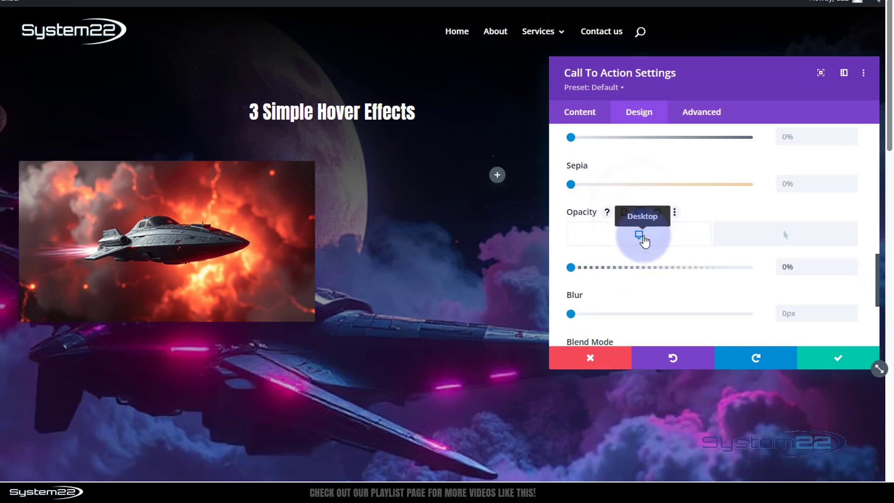
{"action": "left_click", "coordinate": [601, 267]}
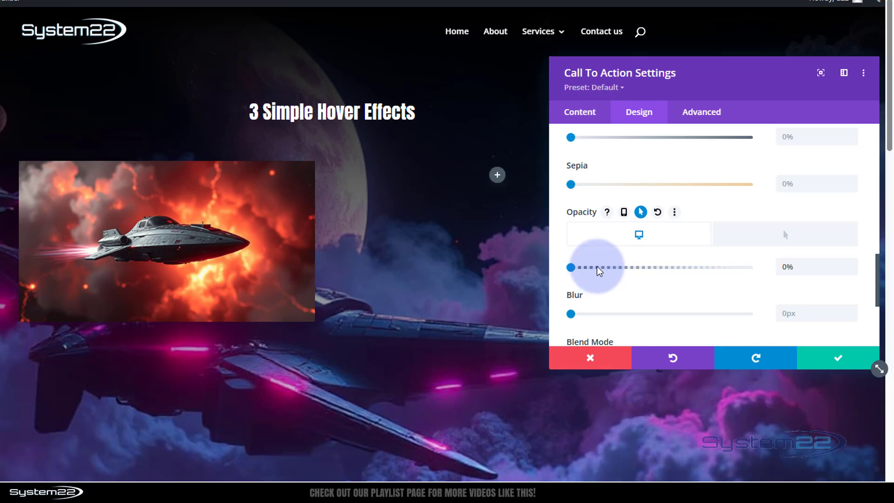
{"action": "left_click", "coordinate": [782, 236]}
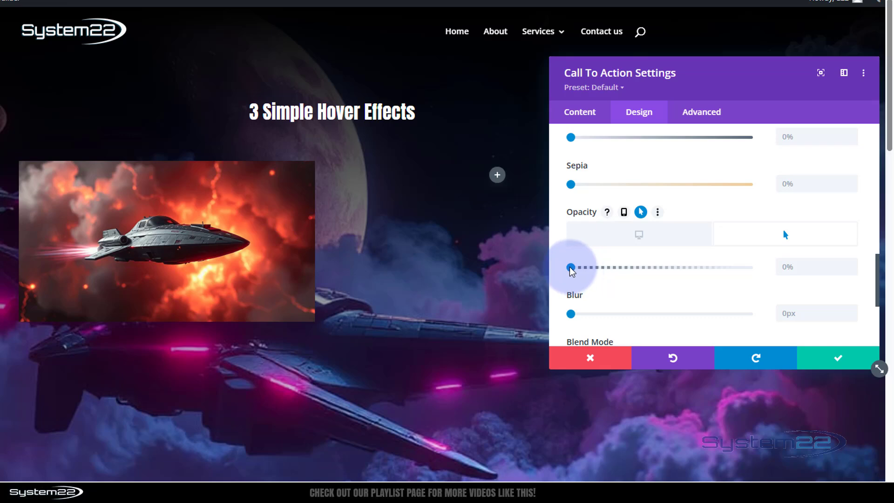
{"action": "left_click_drag", "start_coordinate": [571, 268], "coordinate": [771, 264]}
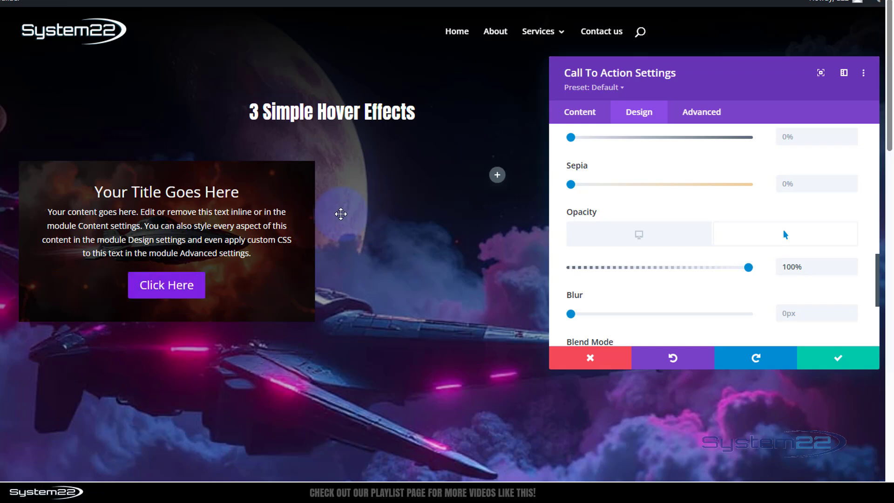
{"action": "left_click", "coordinate": [657, 235]}
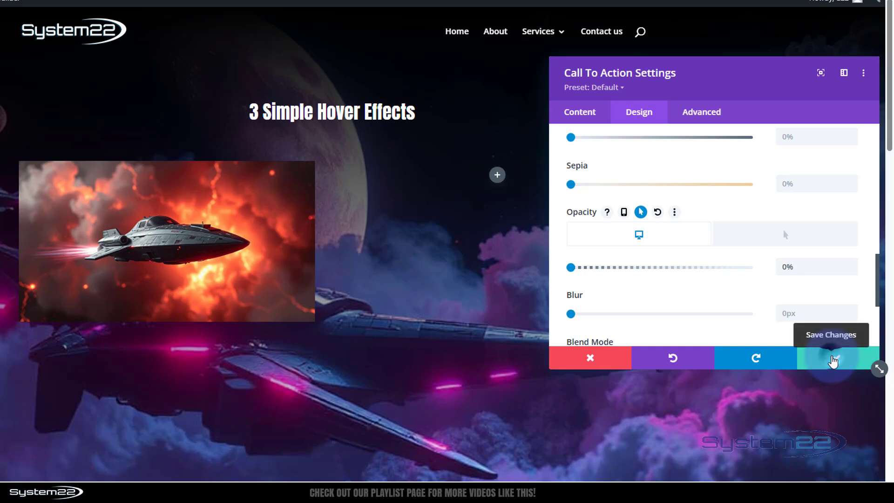
{"action": "left_click", "coordinate": [832, 360]}
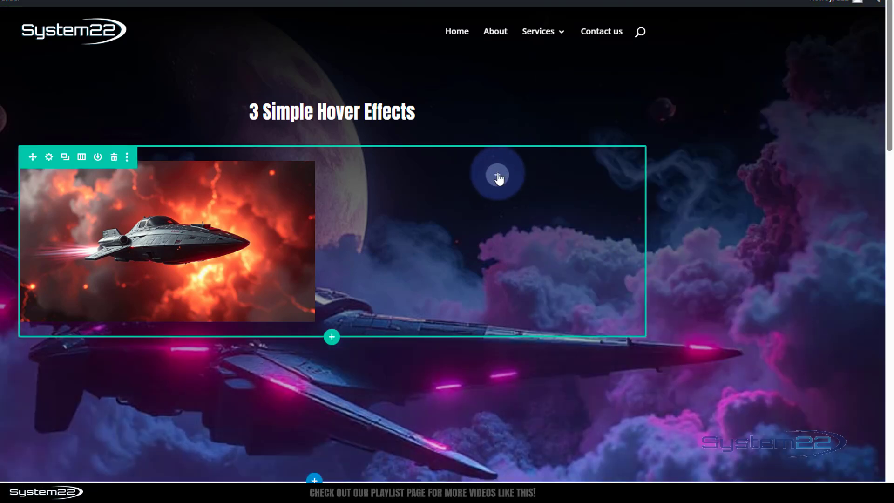
Add a Call To Action module to the second column of the row
{"action": "left_click", "coordinate": [497, 176]}
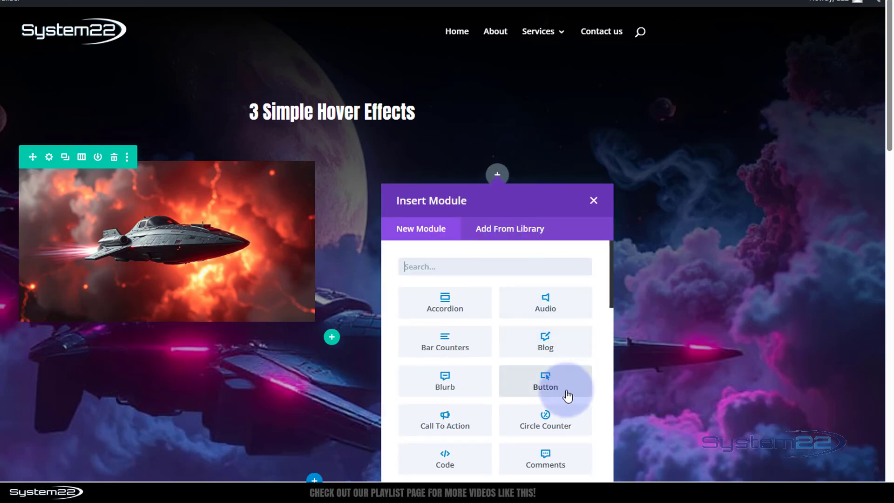
{"action": "left_click", "coordinate": [449, 424]}
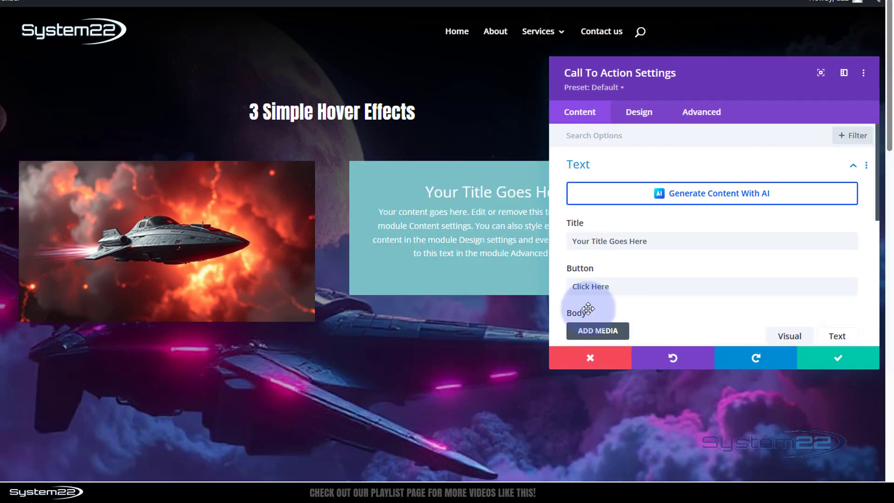
Set the button link URL of the second column's Call To Action module to #
{"action": "scroll", "coordinate": [654, 285], "scroll_direction": "down", "scroll_amount": 2}
{"action": "scroll", "coordinate": [655, 285], "scroll_direction": "down", "scroll_amount": 5}
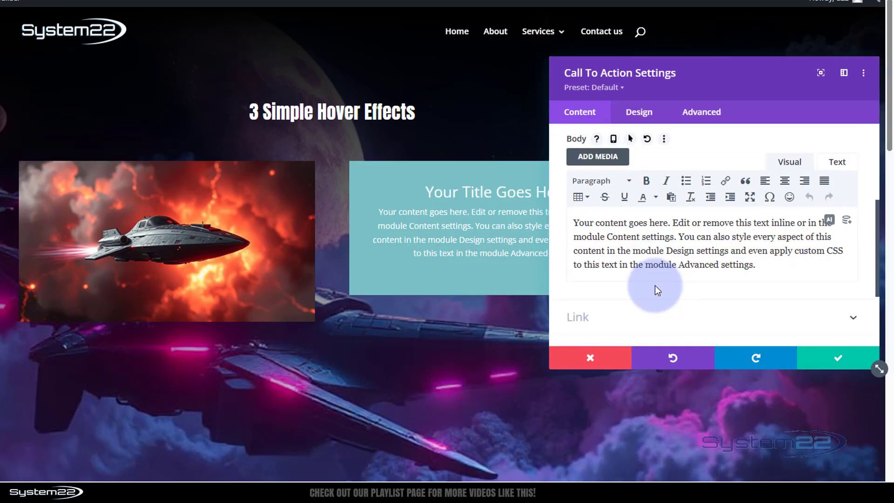
{"action": "left_click", "coordinate": [639, 213]}
{"action": "left_click", "coordinate": [593, 182]}
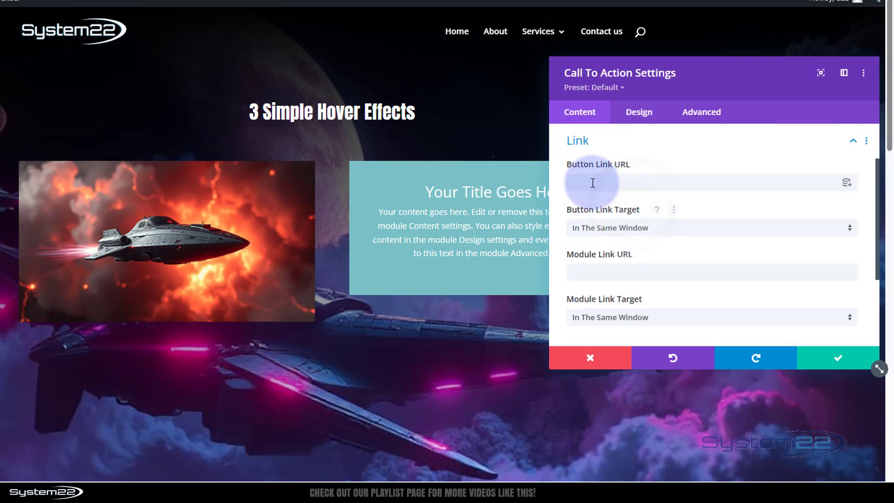
{"action": "type", "text": "#"}
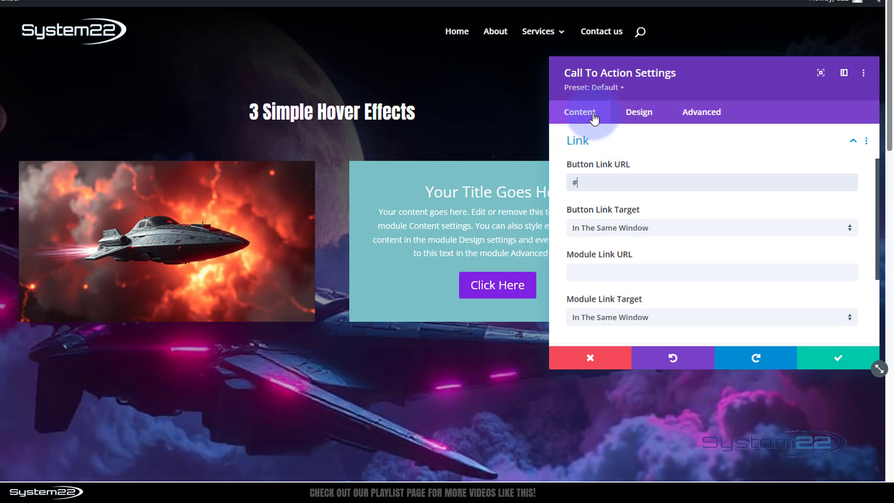
Set the Call To Action module's background colour to black with 0.75 opacity, rgba(0,0,0,0.75), and save the module
{"action": "scroll", "coordinate": [661, 249], "scroll_direction": "down", "scroll_amount": 3}
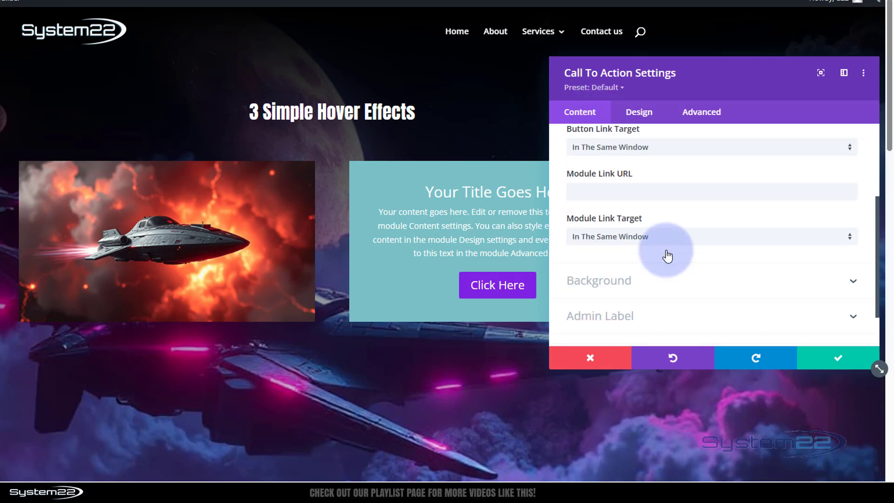
{"action": "left_click", "coordinate": [642, 246]}
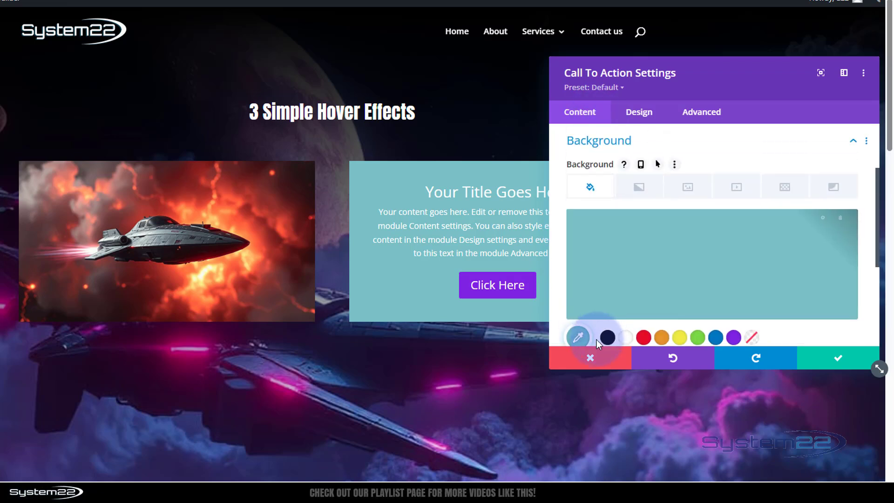
{"action": "left_click", "coordinate": [608, 339]}
{"action": "left_click", "coordinate": [754, 265]}
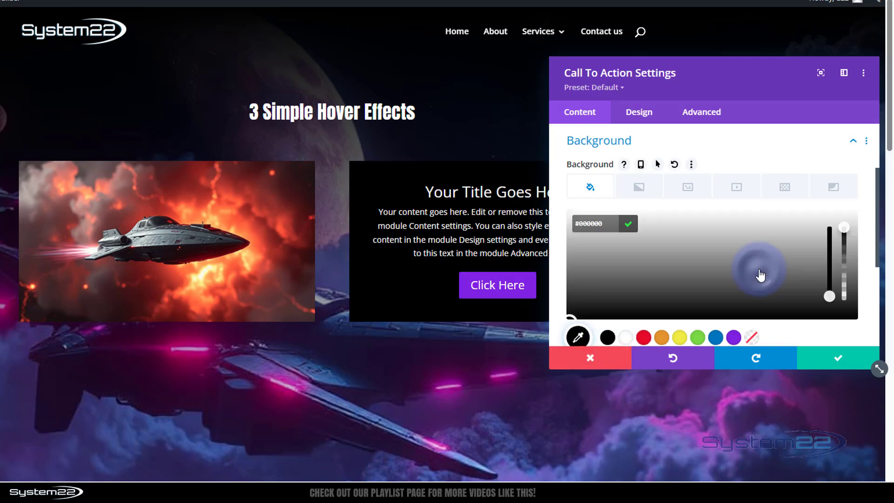
{"action": "left_click", "coordinate": [847, 243]}
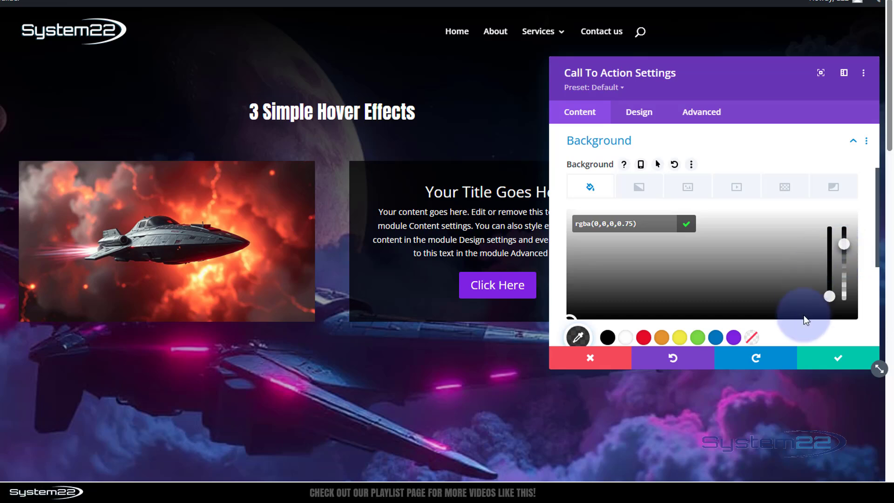
{"action": "left_click", "coordinate": [828, 363]}
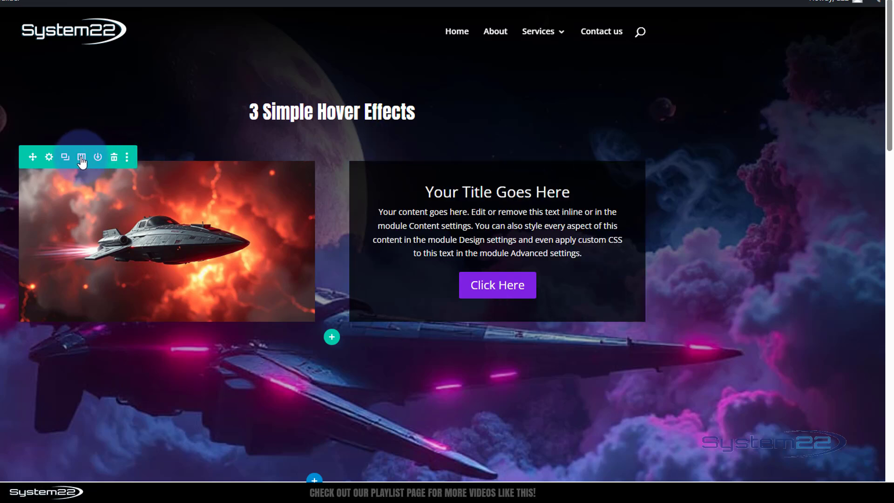
Set the media library picture of the woman in red light as the second column's background image, and save the column and row settings
{"action": "left_click", "coordinate": [49, 157]}
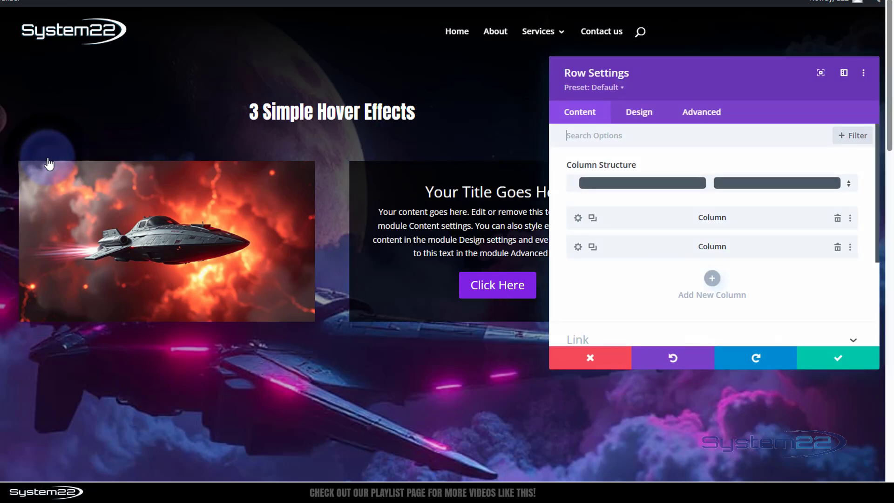
{"action": "left_click", "coordinate": [577, 247]}
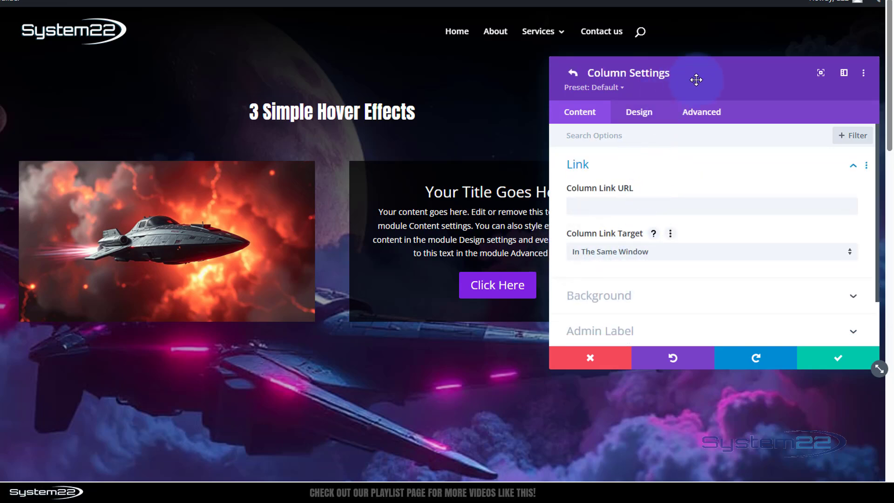
{"action": "left_click_drag", "start_coordinate": [694, 78], "coordinate": [158, 110]}
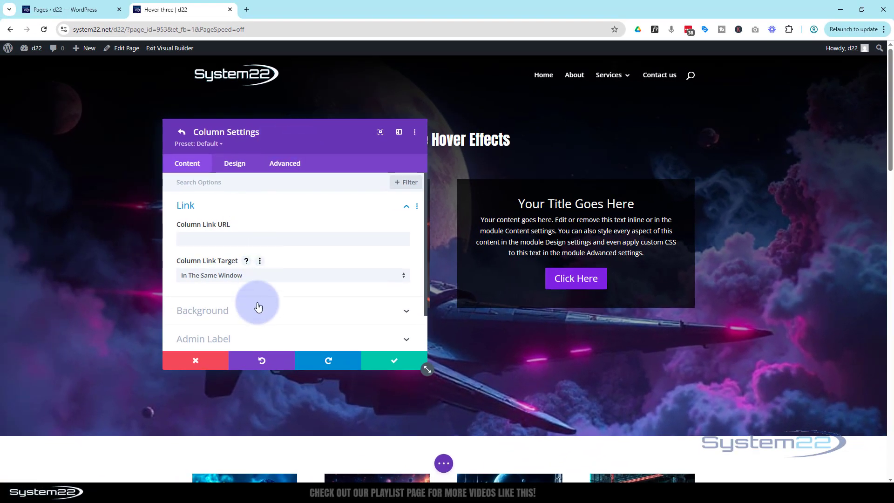
{"action": "left_click", "coordinate": [258, 311]}
{"action": "left_click", "coordinate": [273, 223]}
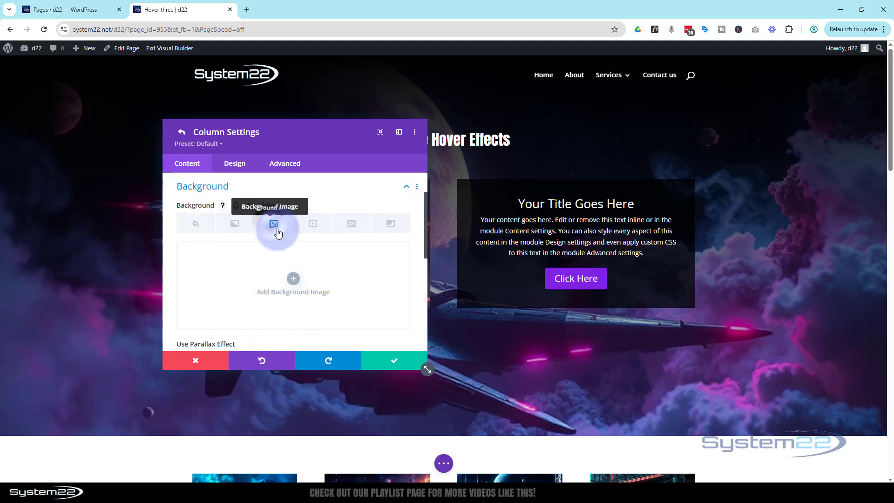
{"action": "left_click", "coordinate": [295, 281]}
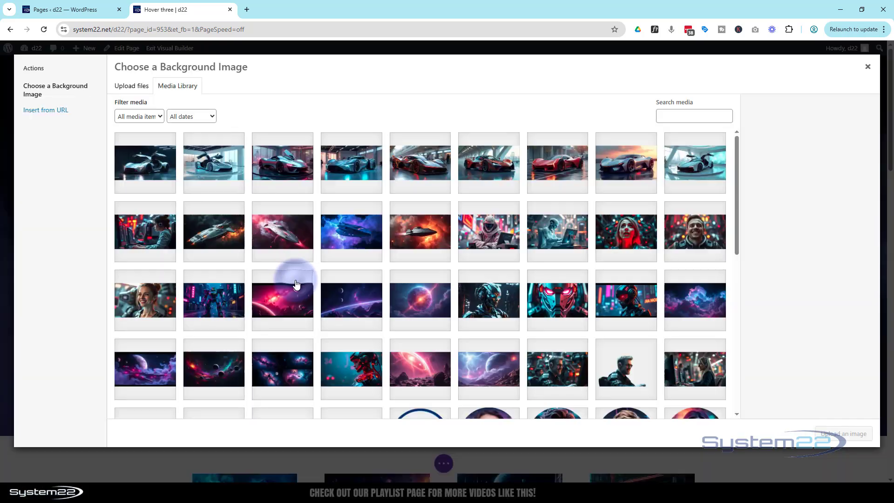
{"action": "left_click", "coordinate": [627, 237]}
{"action": "left_click", "coordinate": [828, 434]}
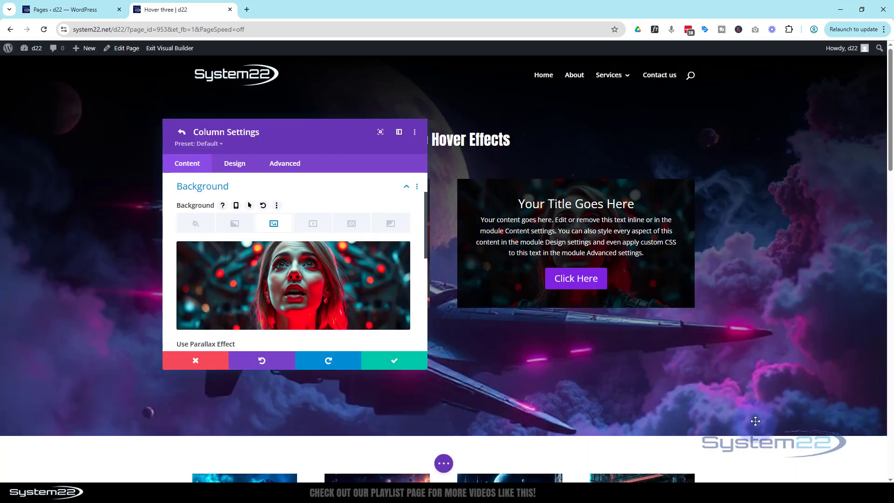
{"action": "left_click", "coordinate": [404, 367]}
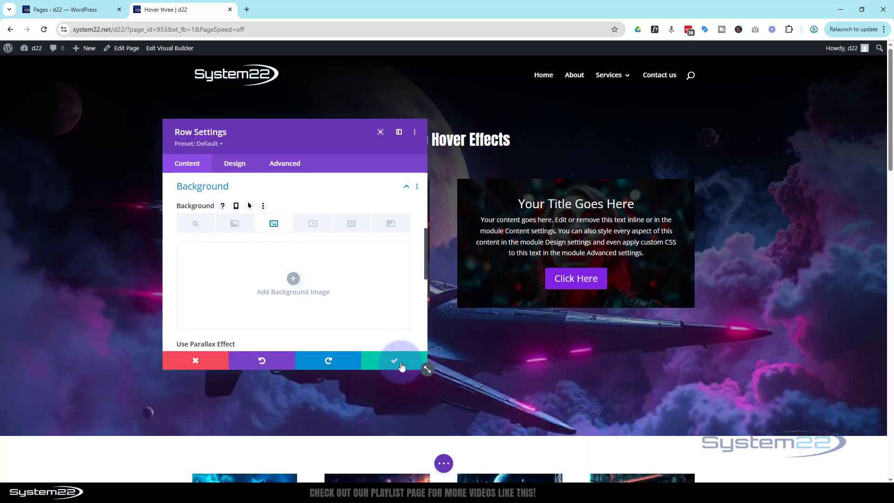
{"action": "left_click", "coordinate": [401, 367]}
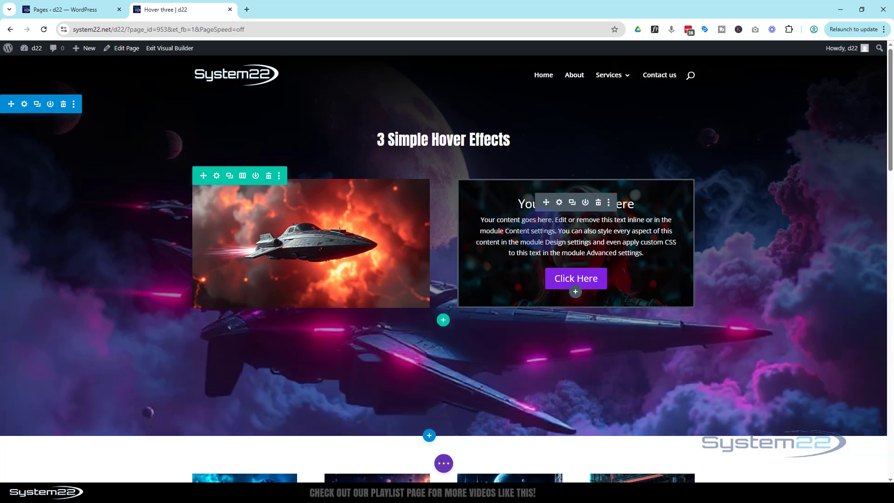
Set the top margin of the second column's Call To Action module to -100%, and move the settings window aside
{"action": "left_click", "coordinate": [559, 203]}
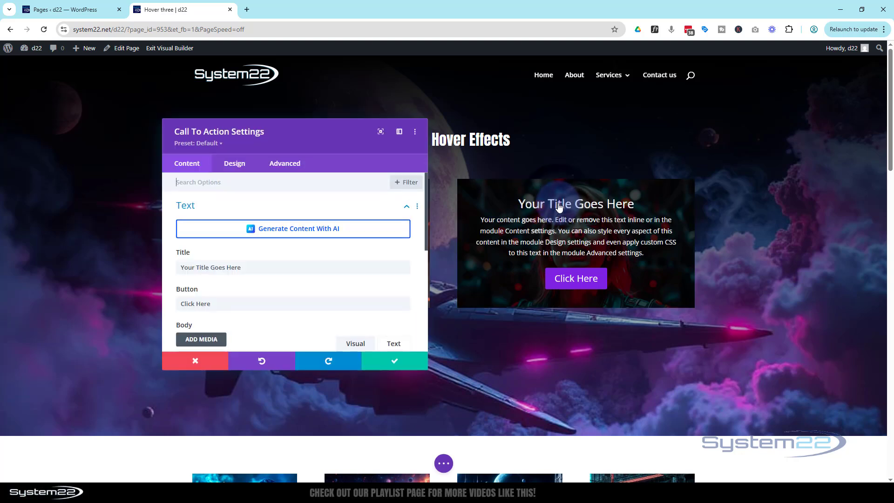
{"action": "left_click", "coordinate": [235, 164]}
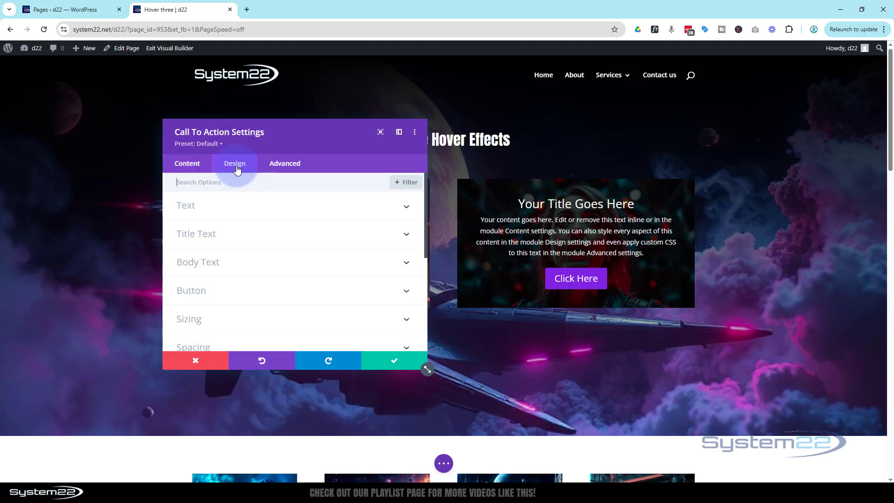
{"action": "scroll", "coordinate": [292, 226], "scroll_direction": "down", "scroll_amount": 3}
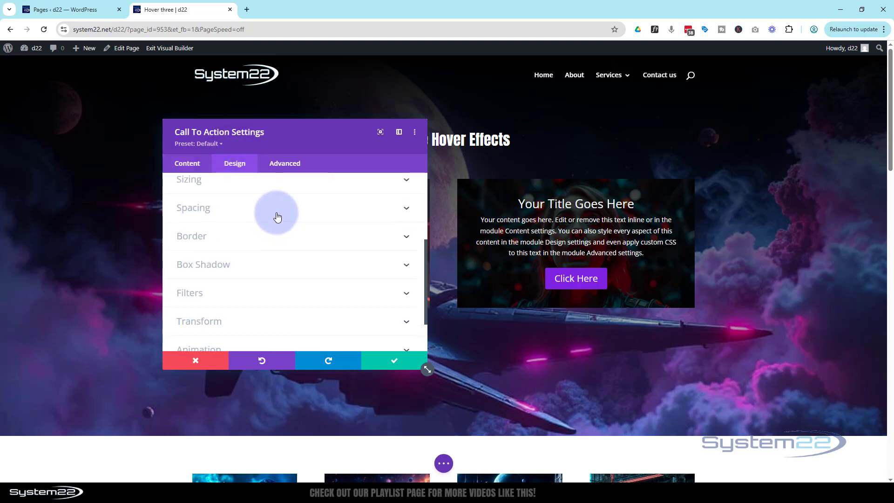
{"action": "left_click", "coordinate": [277, 216]}
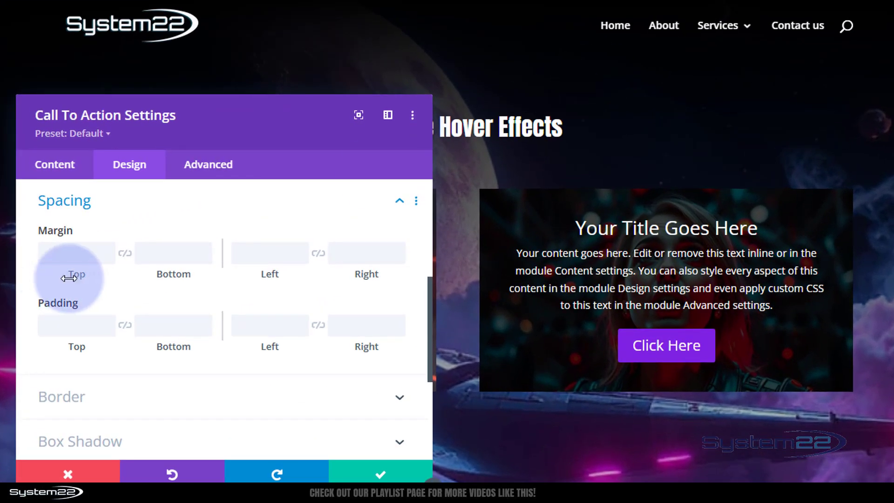
{"action": "left_click", "coordinate": [91, 252]}
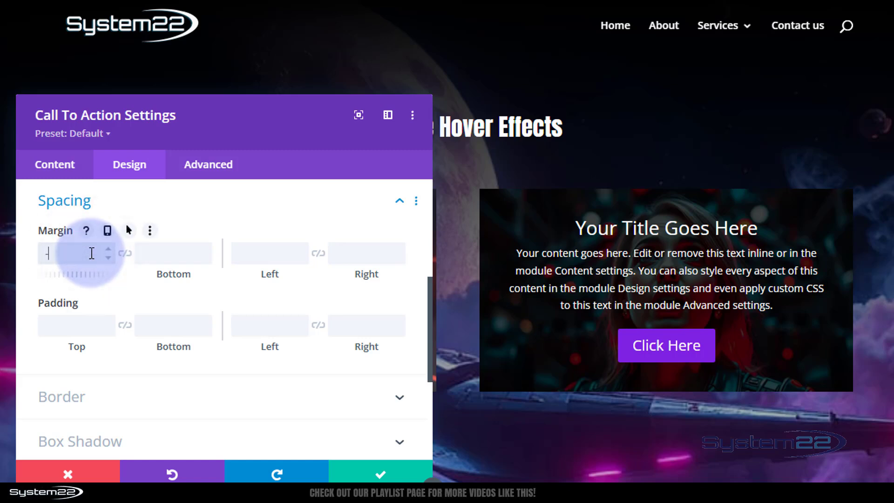
{"action": "type", "text": "%"}
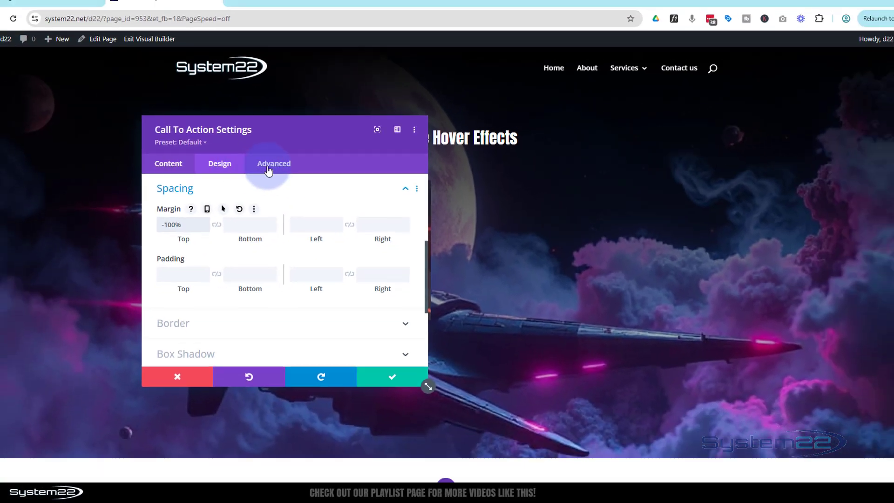
{"action": "left_click_drag", "start_coordinate": [261, 145], "coordinate": [181, 140]}
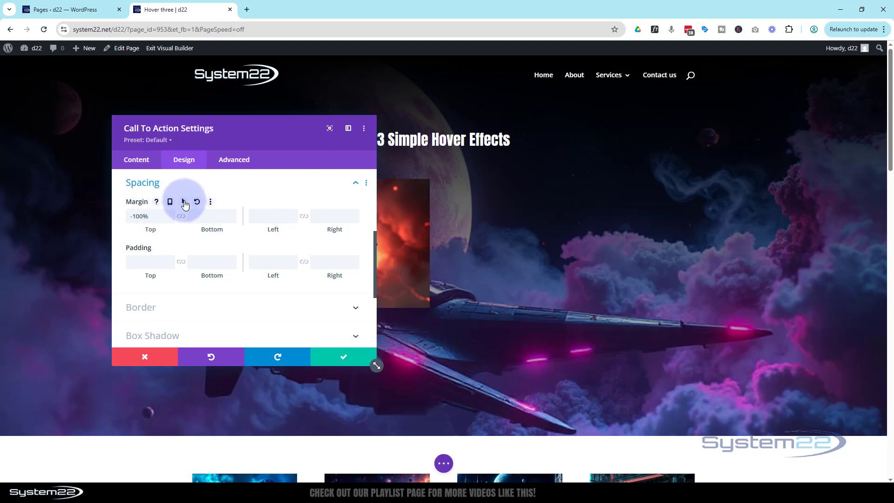
Enable hover options for the Call To Action's margin, set the hover top margin to 0%, and return to the desktop state
{"action": "left_click", "coordinate": [184, 201]}
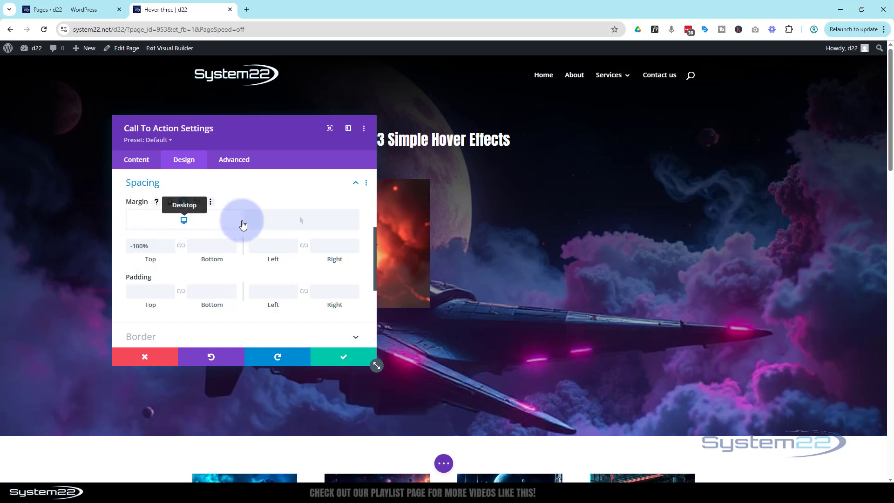
{"action": "left_click", "coordinate": [300, 224]}
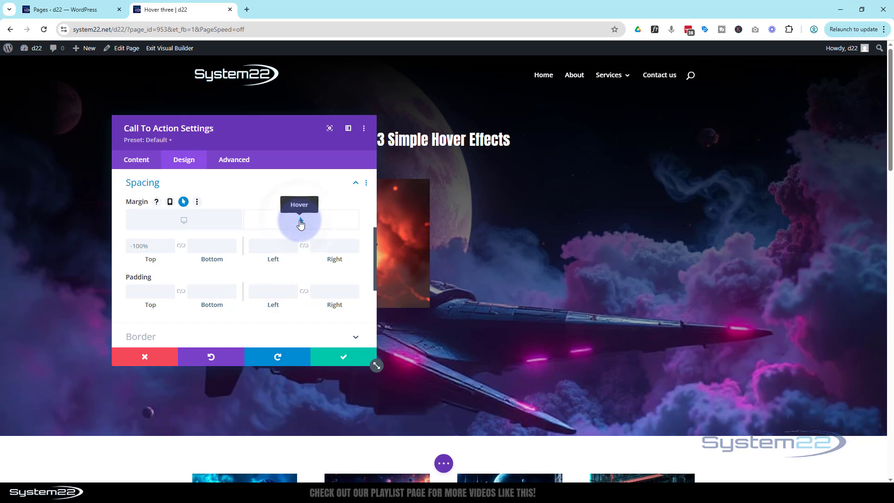
{"action": "left_click", "coordinate": [148, 247]}
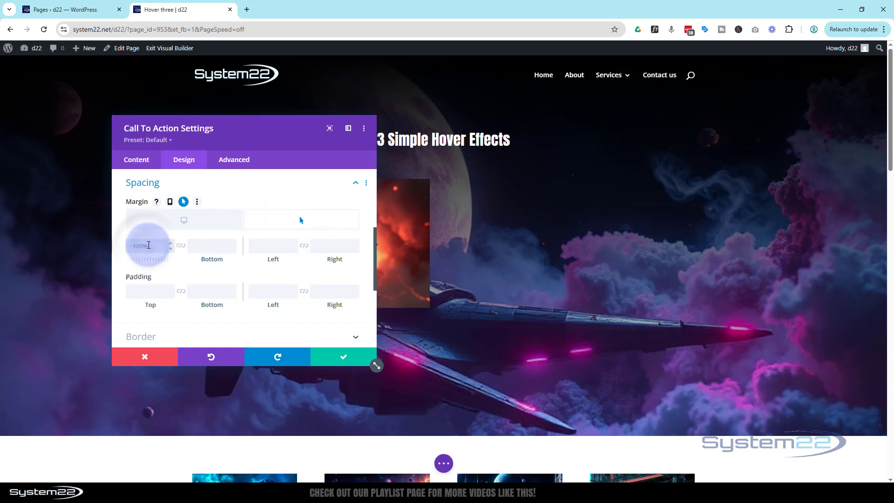
{"action": "type", "text": "0%"}
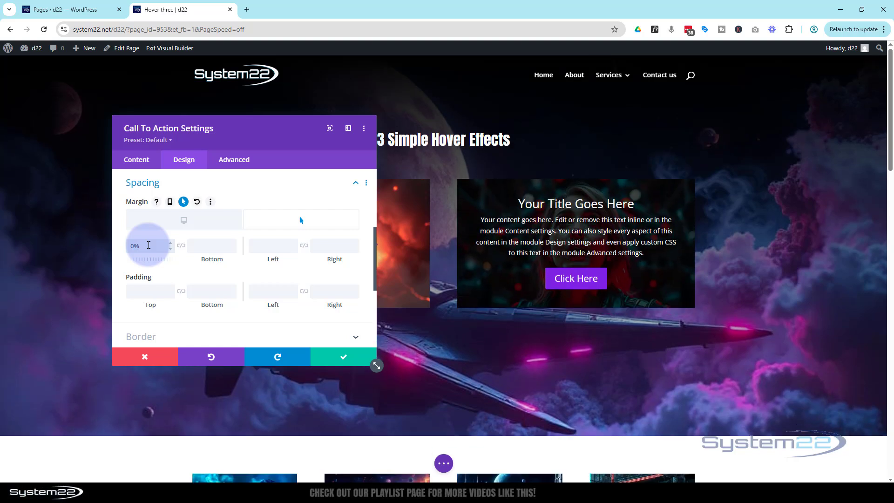
{"action": "left_click", "coordinate": [298, 231]}
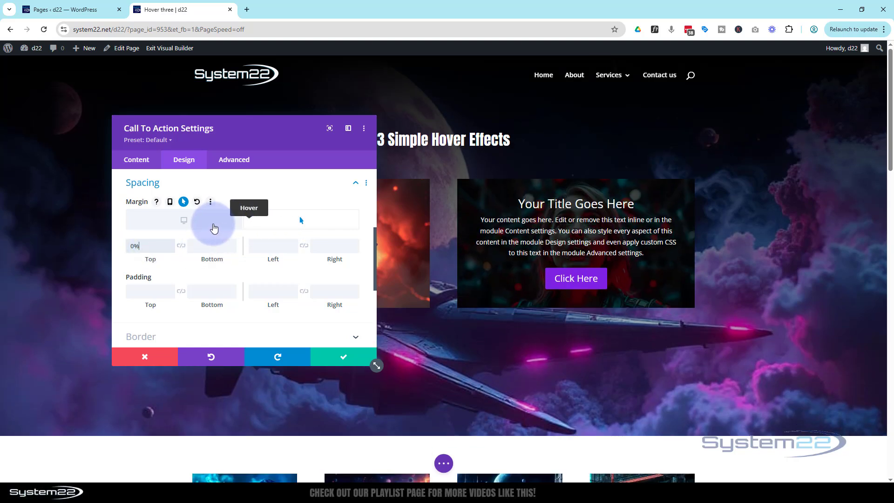
{"action": "left_click", "coordinate": [189, 228]}
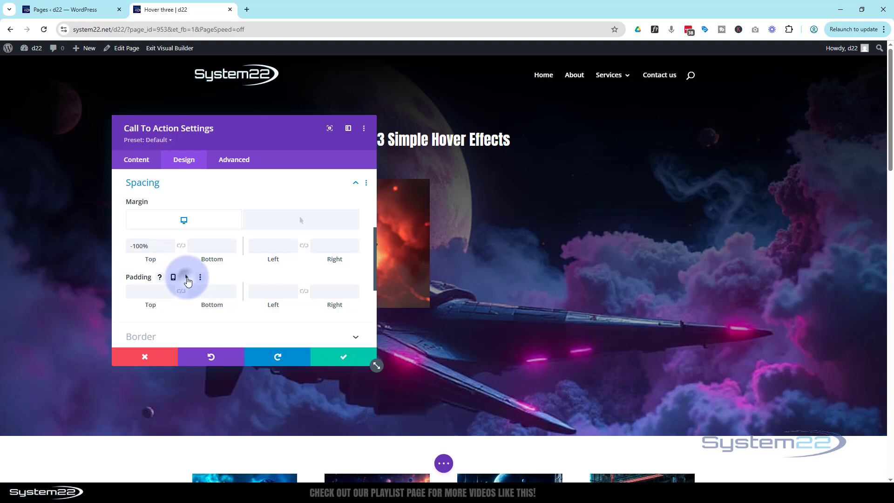
Enable hover options for the Call To Action's padding and set the desktop bottom padding to 108%
{"action": "left_click", "coordinate": [187, 278]}
{"action": "scroll", "coordinate": [311, 265], "scroll_direction": "down", "scroll_amount": 1}
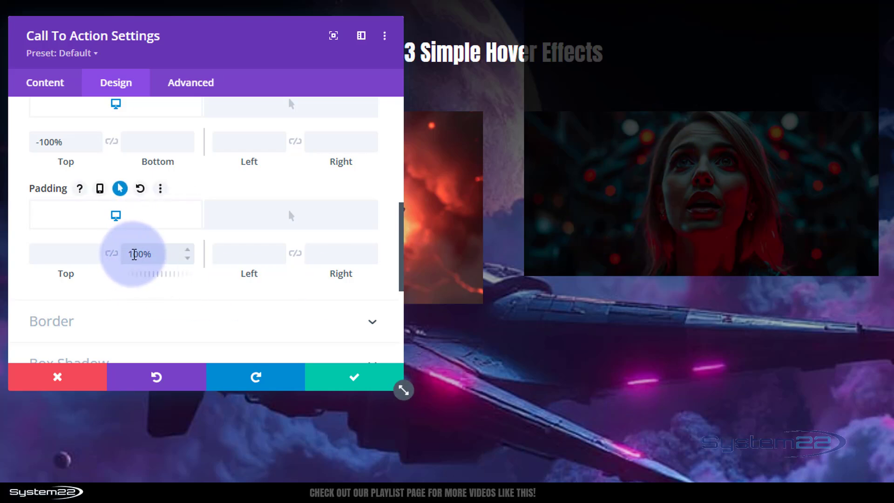
{"action": "left_click_drag", "start_coordinate": [138, 255], "coordinate": [135, 252]}
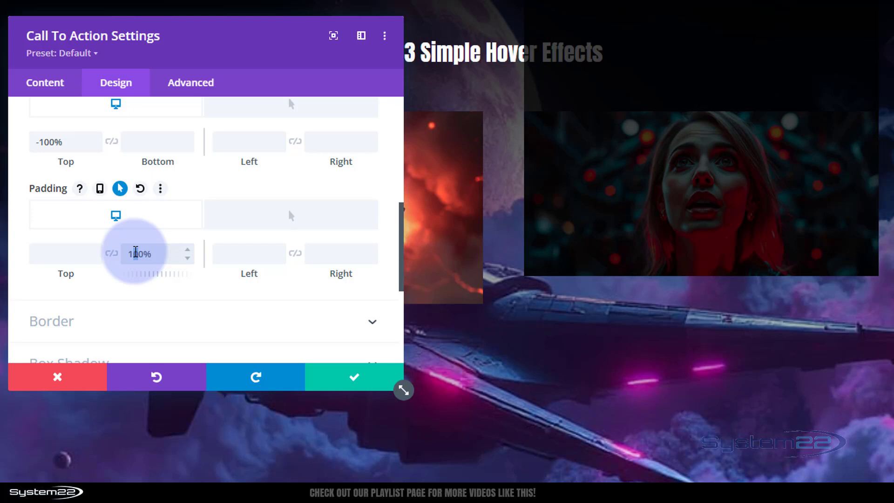
{"action": "type", "text": "1"}
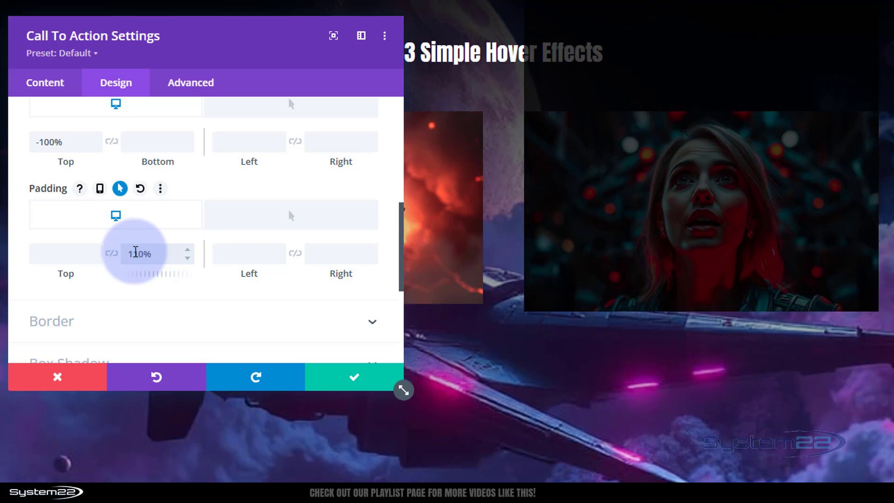
{"action": "left_click", "coordinate": [188, 258]}
{"action": "left_click", "coordinate": [188, 258]}
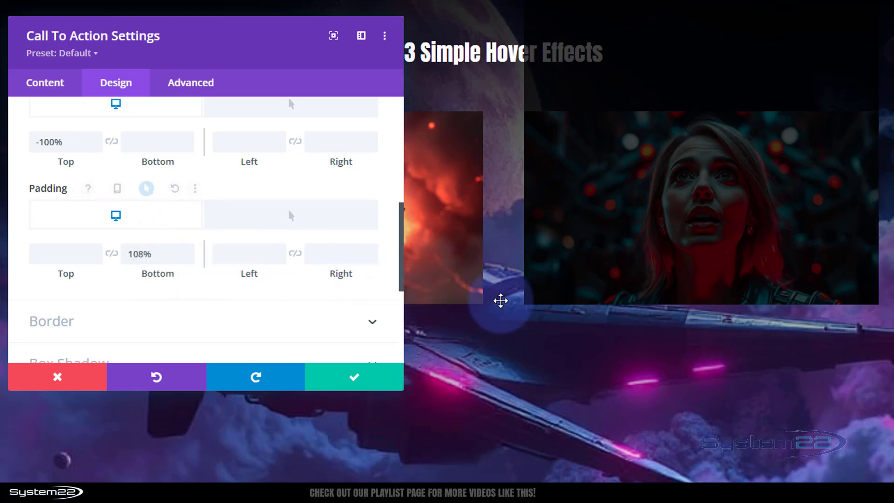
Enable hover options for the second column's Call To Action background and set its desktop colour to fully transparent, rgba(0,0,0,0)
{"action": "left_click_drag", "start_coordinate": [266, 64], "coordinate": [383, 70]}
{"action": "left_click", "coordinate": [669, 177]}
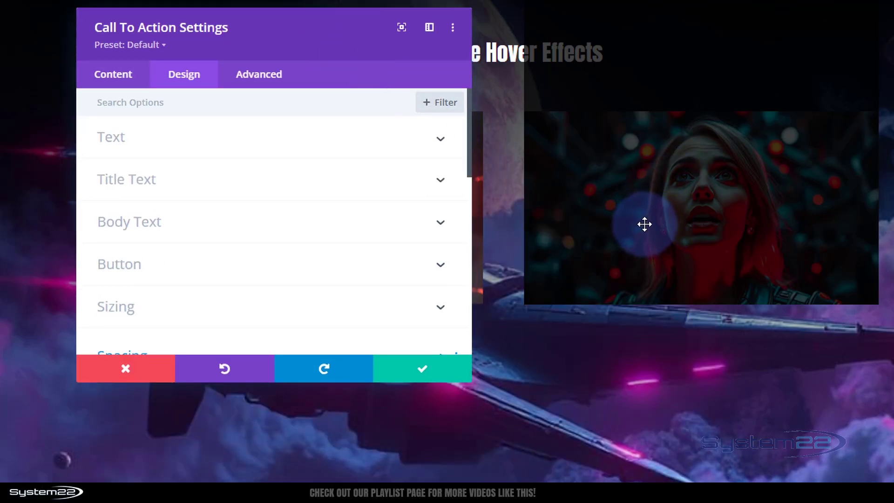
{"action": "left_click", "coordinate": [107, 78]}
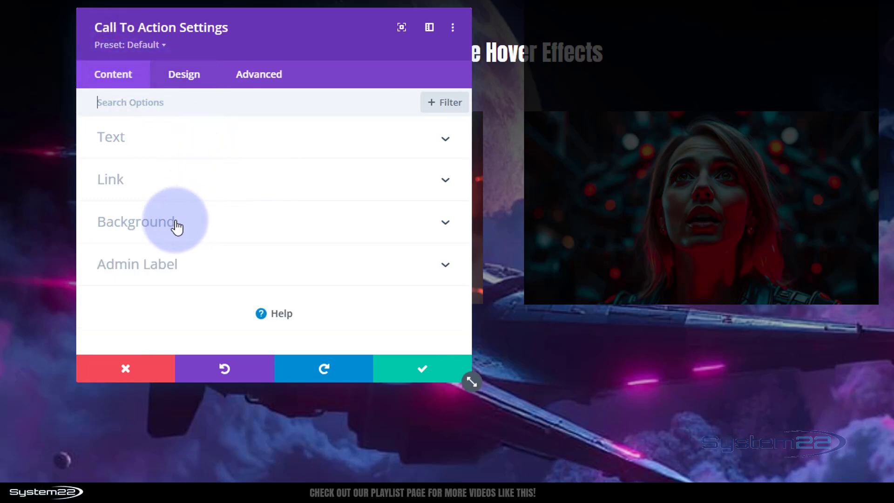
{"action": "left_click", "coordinate": [160, 224]}
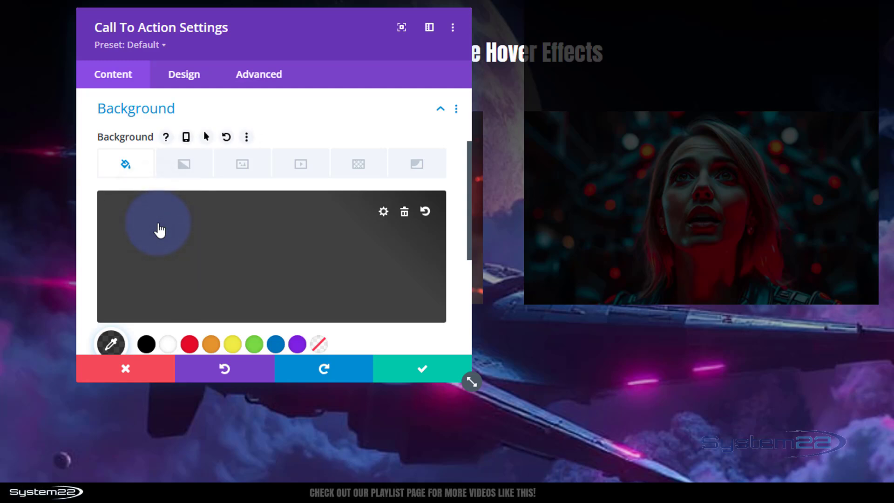
{"action": "left_click", "coordinate": [207, 139]}
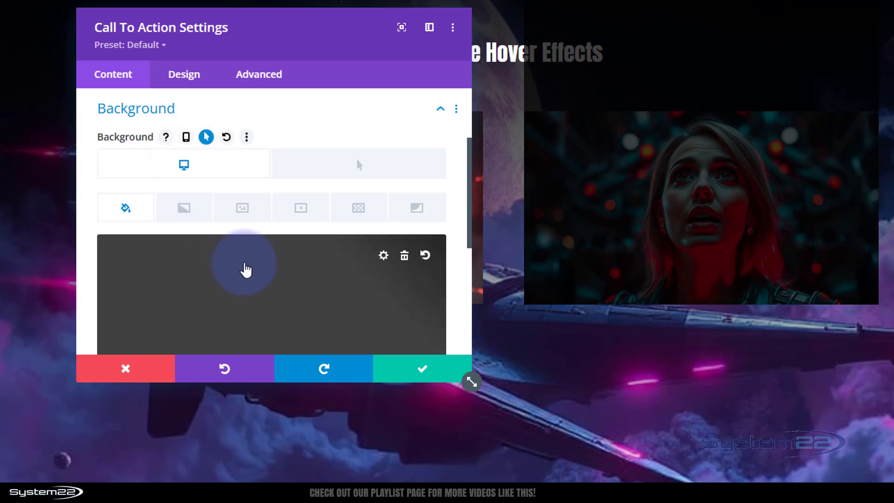
{"action": "left_click", "coordinate": [247, 267]}
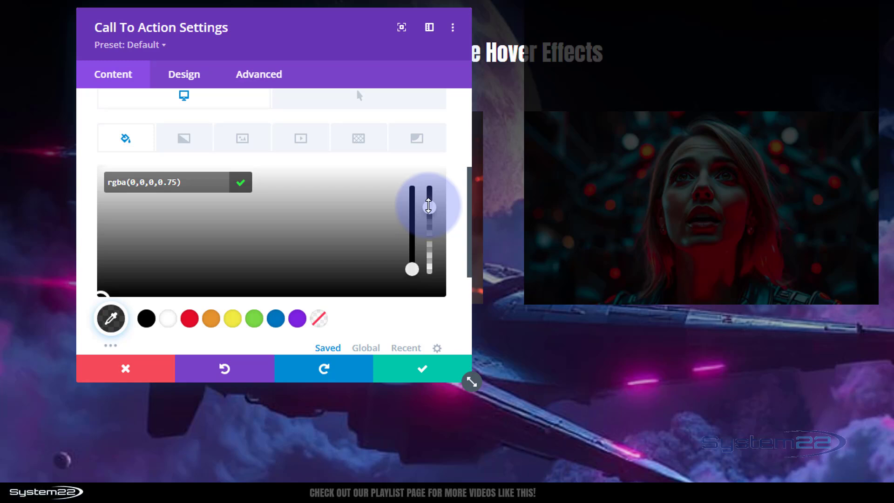
{"action": "left_click_drag", "start_coordinate": [428, 205], "coordinate": [438, 292]}
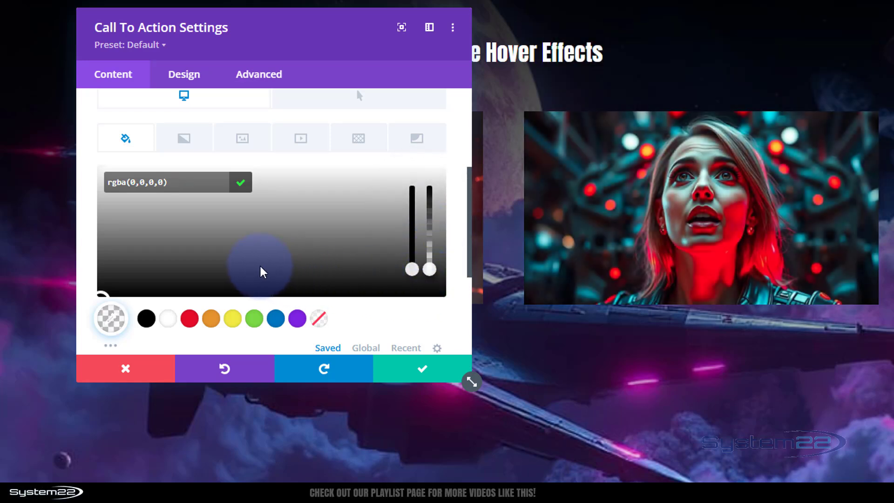
Set the hover-state background colour of the Call To Action to rgba(0,0,0,0.84)
{"action": "scroll", "coordinate": [262, 271], "scroll_direction": "up", "scroll_amount": 2}
{"action": "left_click", "coordinate": [357, 170]}
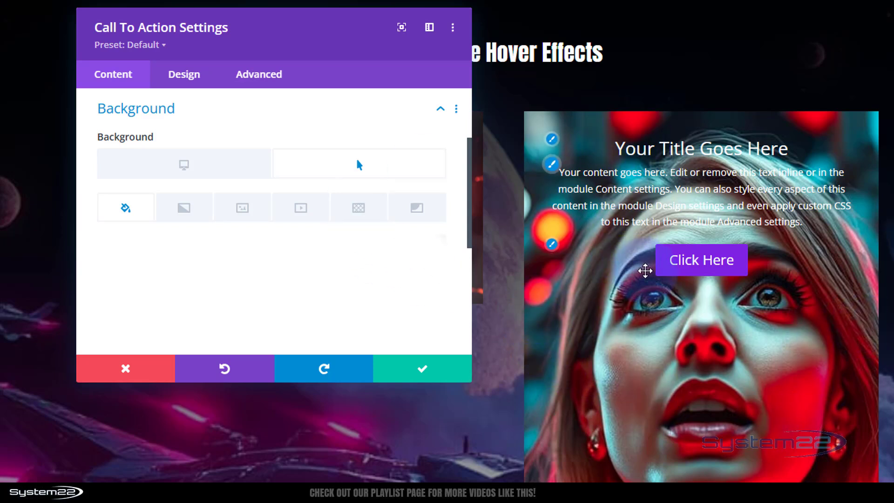
{"action": "left_click", "coordinate": [258, 169]}
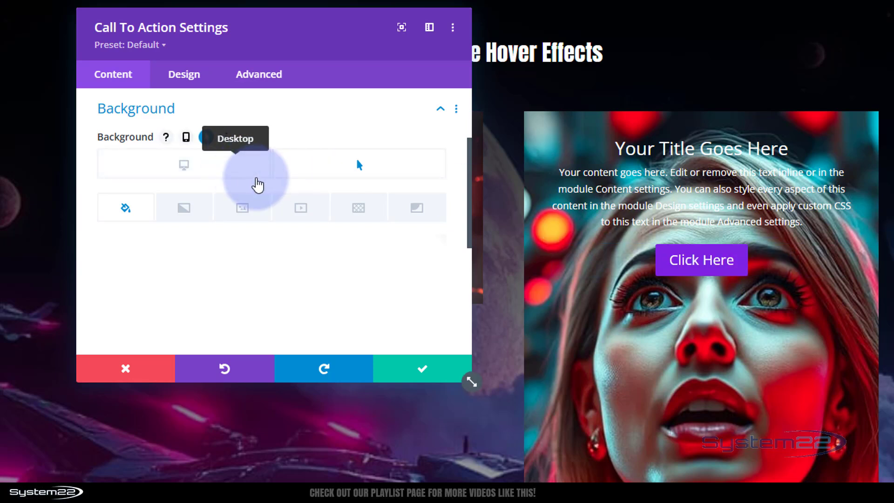
{"action": "left_click", "coordinate": [286, 280]}
{"action": "left_click", "coordinate": [431, 335]}
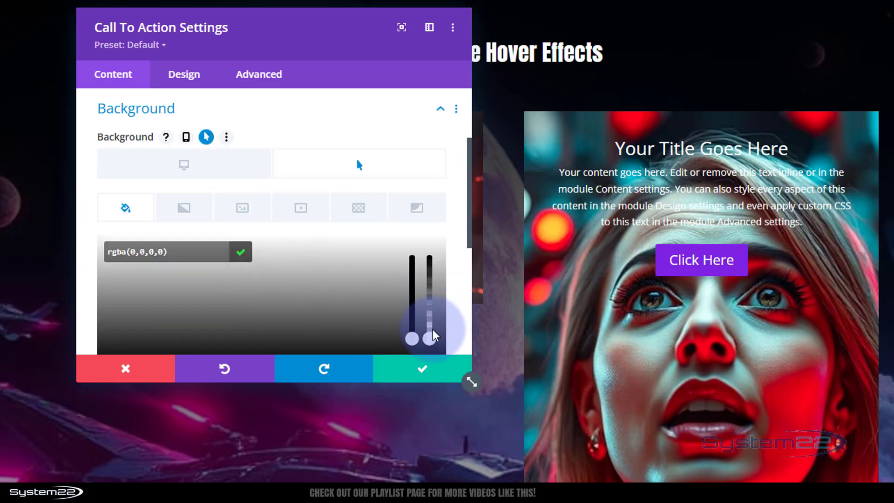
{"action": "left_click_drag", "start_coordinate": [432, 335], "coordinate": [425, 270]}
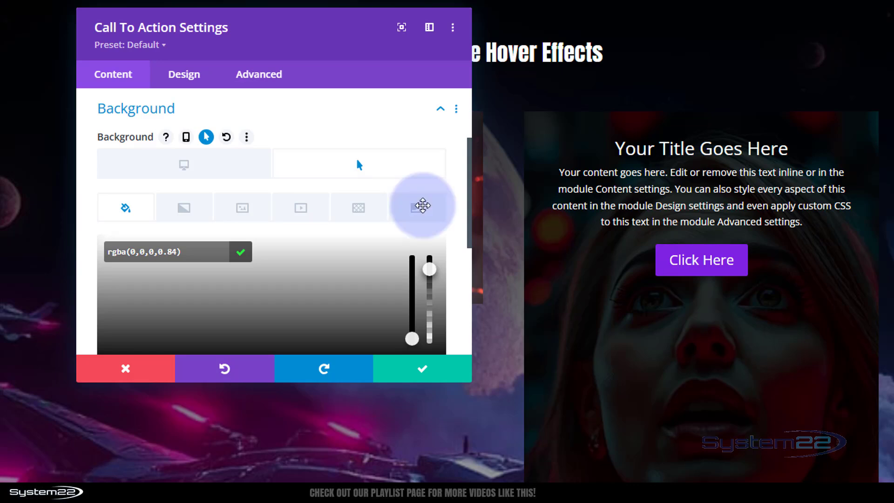
Set the Call To Action's hover bottom padding to 40px
{"action": "left_click", "coordinate": [184, 74]}
{"action": "scroll", "coordinate": [209, 224], "scroll_direction": "down", "scroll_amount": 3}
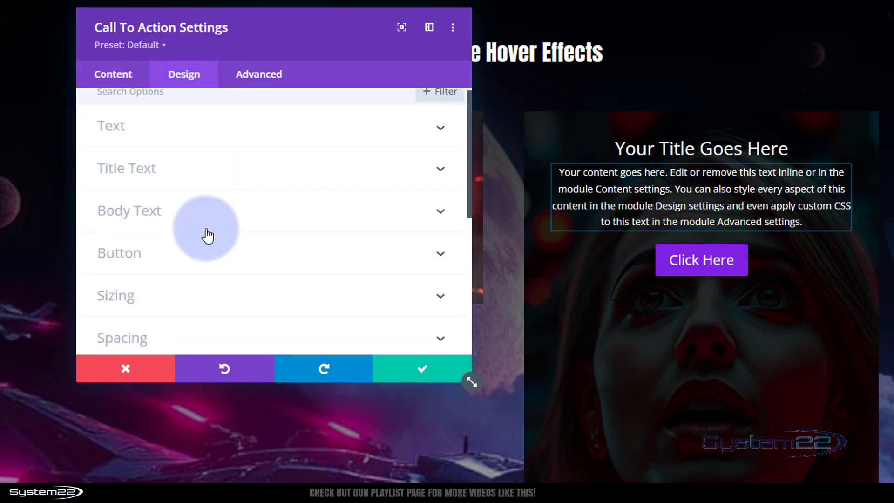
{"action": "left_click", "coordinate": [211, 217]}
{"action": "scroll", "coordinate": [212, 218], "scroll_direction": "down", "scroll_amount": 3}
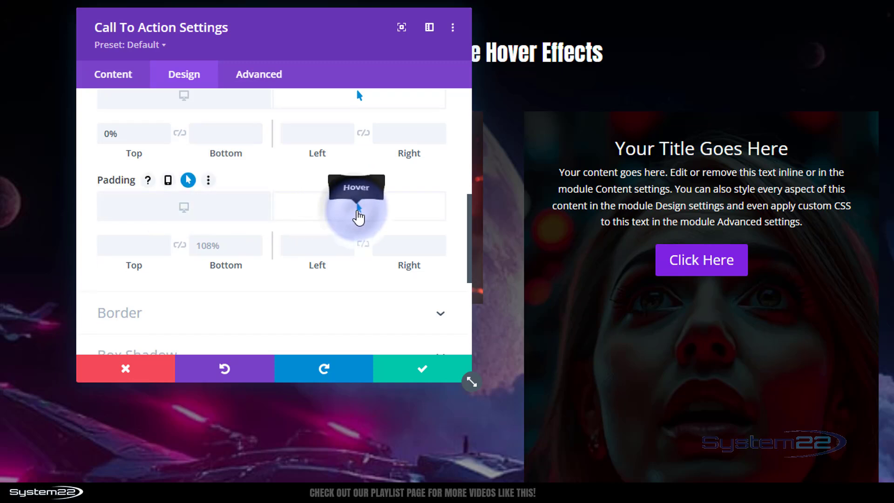
{"action": "left_click", "coordinate": [223, 247]}
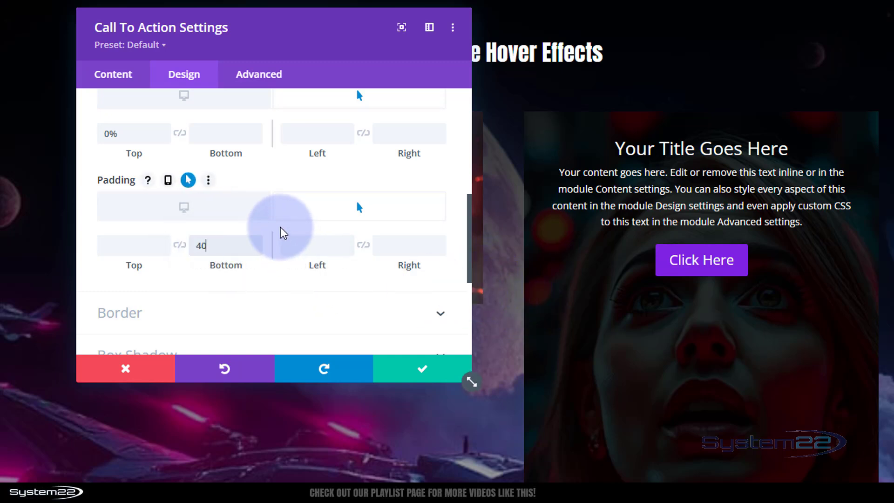
{"action": "type", "text": "40px"}
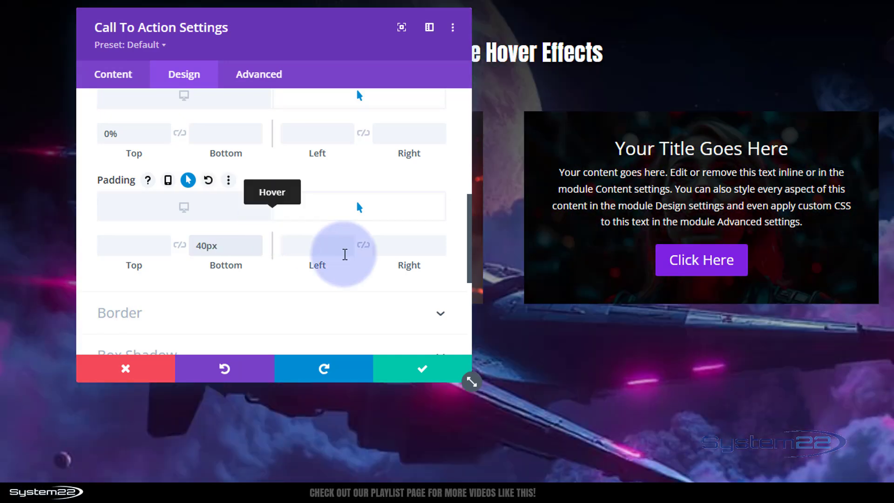
Enable hover options for the Call To Action's width, return to the desktop state and save the module settings
{"action": "left_click_drag", "start_coordinate": [349, 56], "coordinate": [372, 29]}
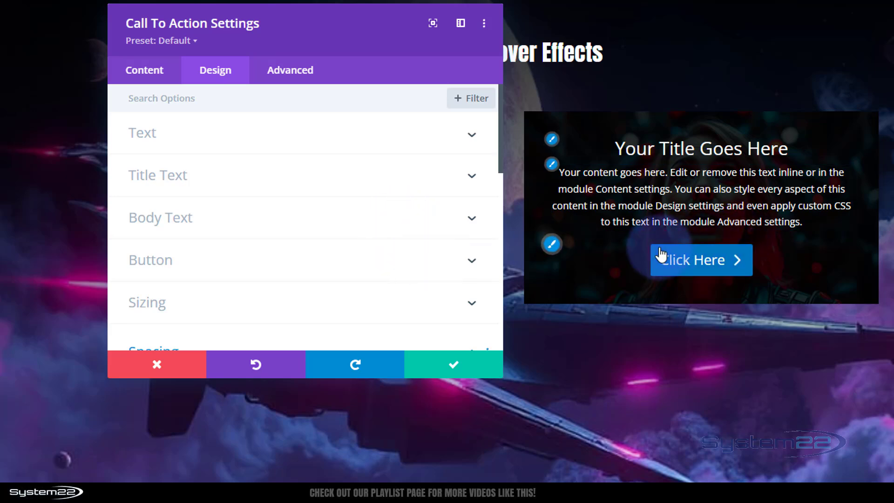
{"action": "left_click", "coordinate": [221, 74]}
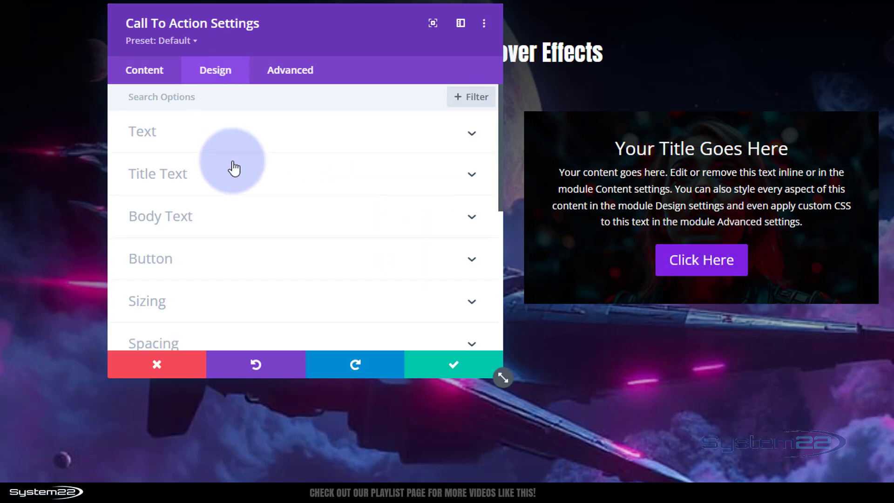
{"action": "scroll", "coordinate": [234, 169], "scroll_direction": "down", "scroll_amount": 3}
{"action": "left_click", "coordinate": [233, 173]}
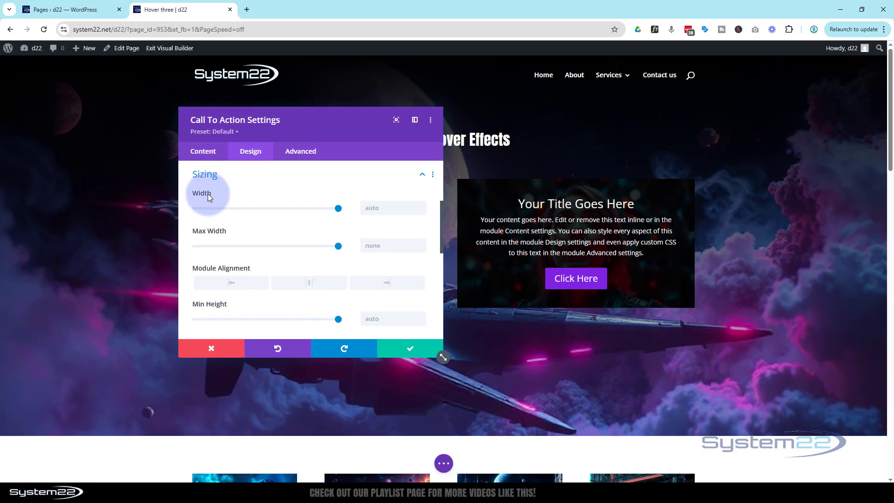
{"action": "mouse_move", "coordinate": [204, 194]}
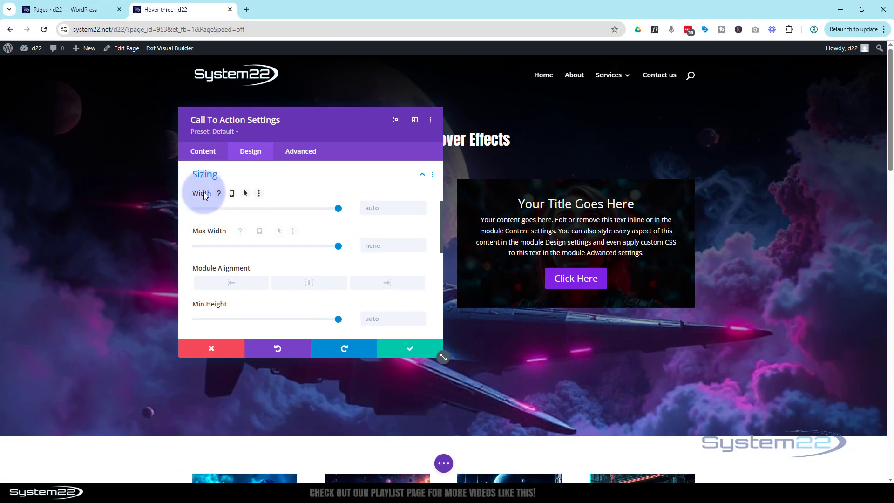
{"action": "left_click", "coordinate": [247, 195]}
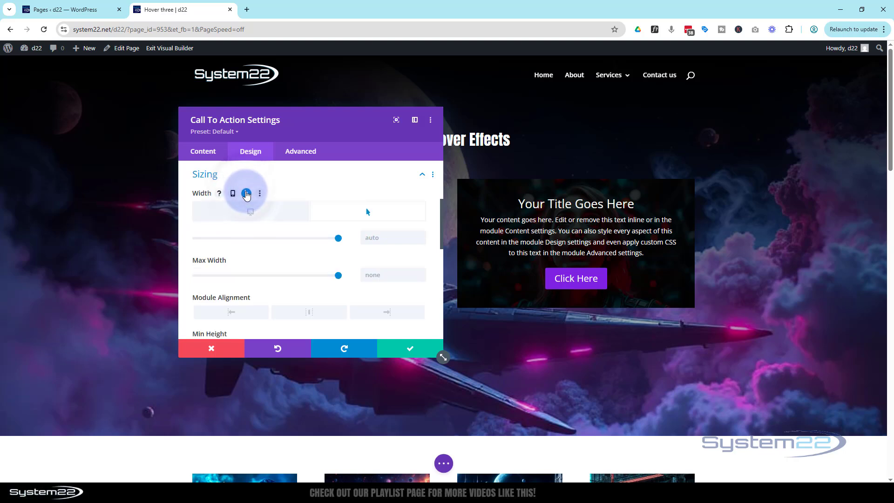
{"action": "left_click", "coordinate": [263, 212]}
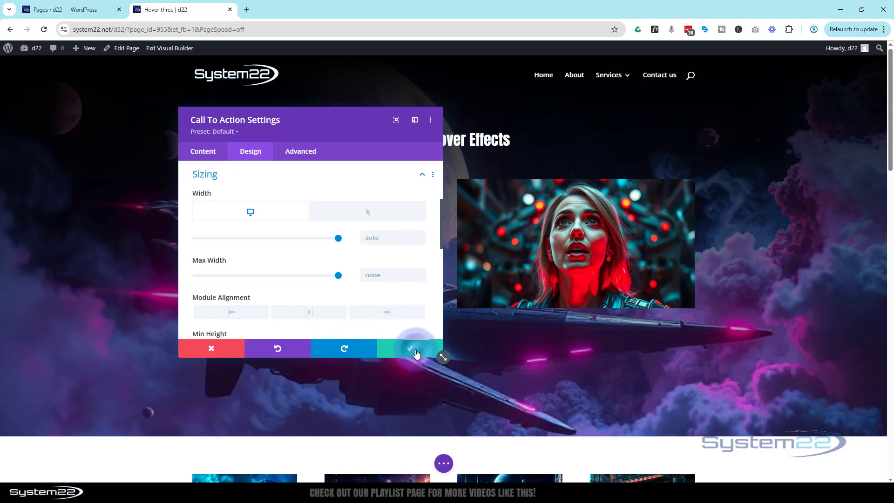
{"action": "left_click", "coordinate": [416, 354]}
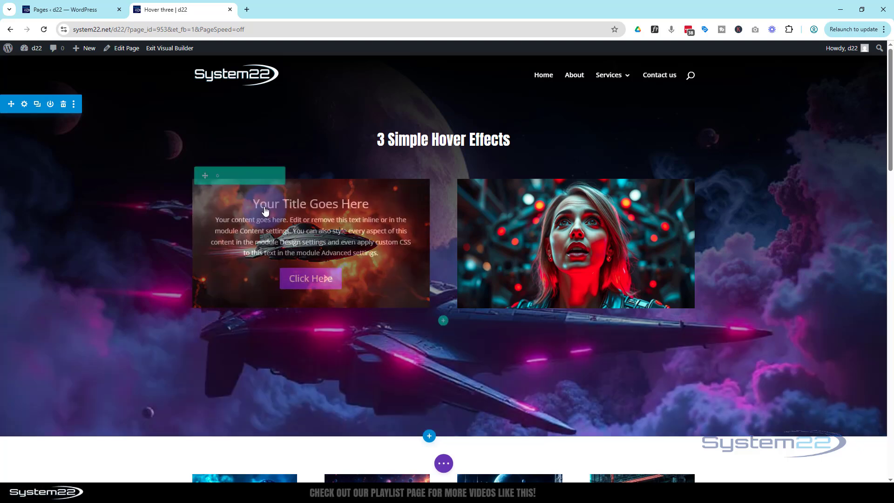
Set the second column's horizontal and vertical overflow to Hidden, and save the column and row settings
{"action": "left_click", "coordinate": [216, 177]}
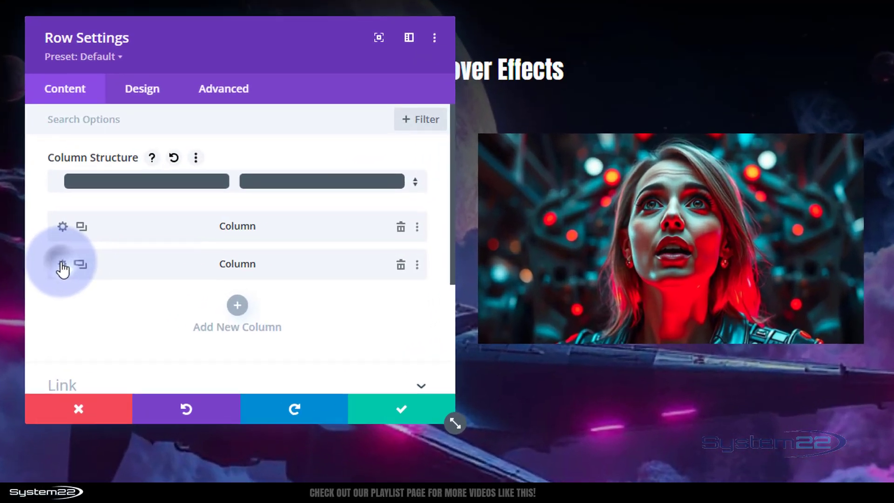
{"action": "left_click", "coordinate": [62, 266]}
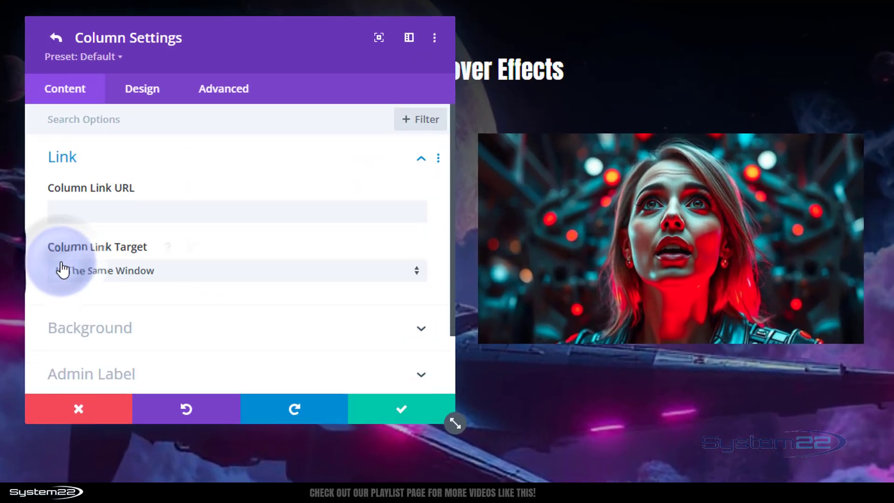
{"action": "left_click", "coordinate": [228, 93]}
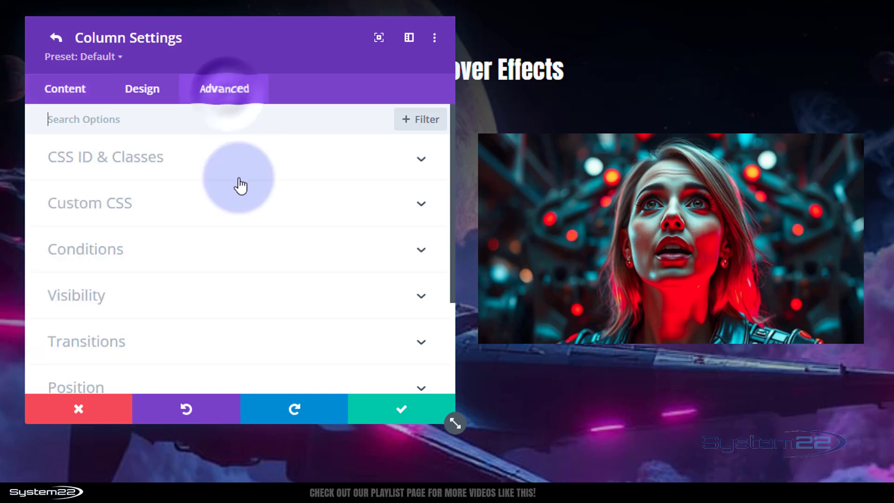
{"action": "left_click", "coordinate": [175, 298]}
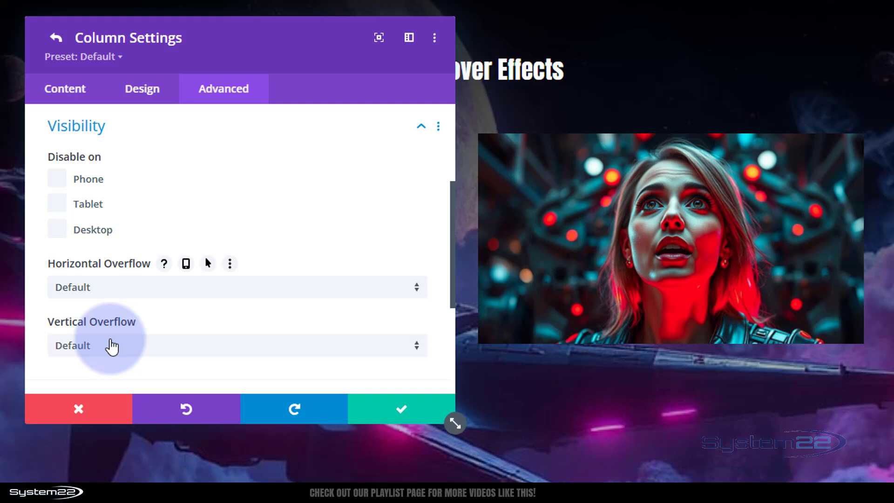
{"action": "left_click", "coordinate": [136, 293]}
{"action": "left_click", "coordinate": [118, 388]}
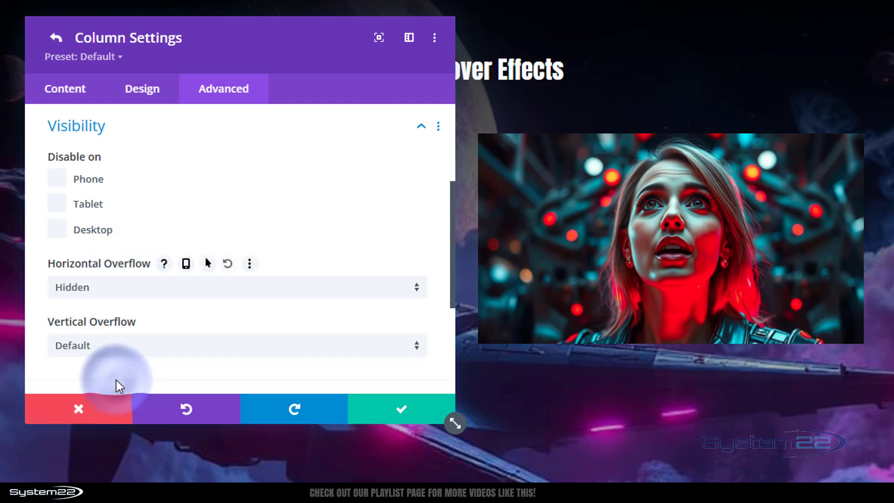
{"action": "left_click", "coordinate": [140, 345]}
{"action": "left_click", "coordinate": [130, 438]}
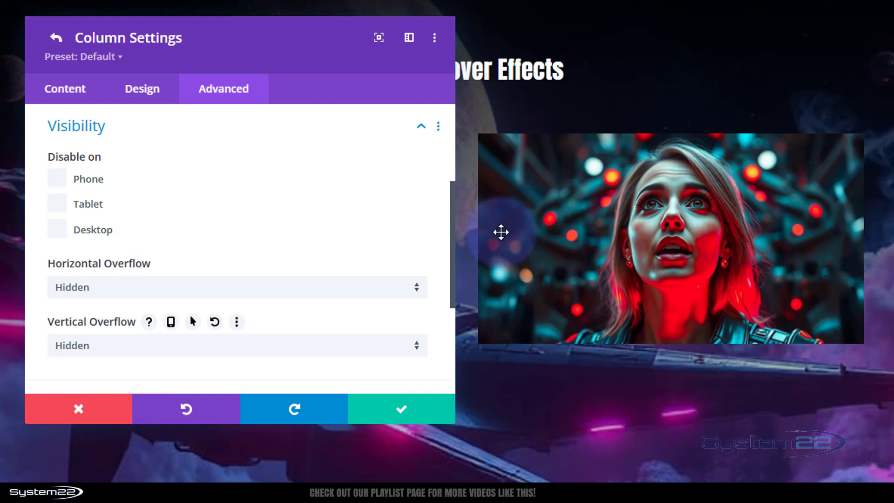
{"action": "left_click", "coordinate": [407, 406]}
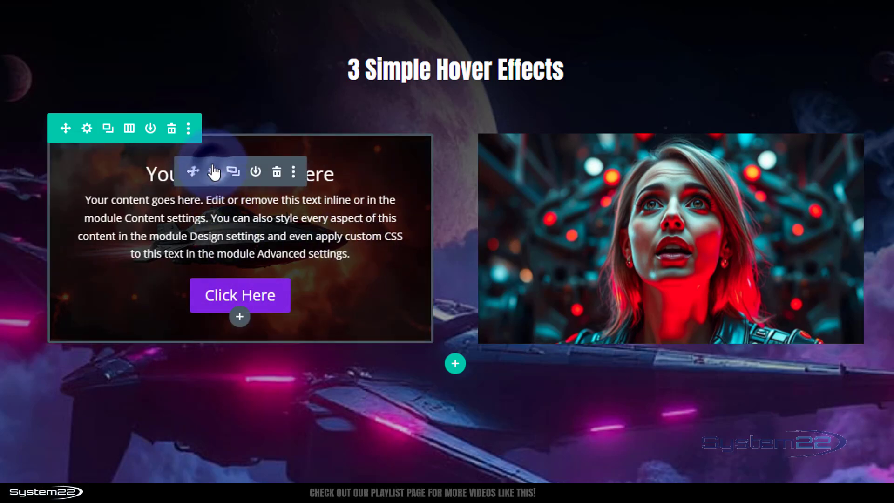
Set the first column's Call To Action transition to a 750ms duration with the Ease-Out speed curve, and save it
{"action": "left_click", "coordinate": [213, 171]}
{"action": "left_click", "coordinate": [231, 92]}
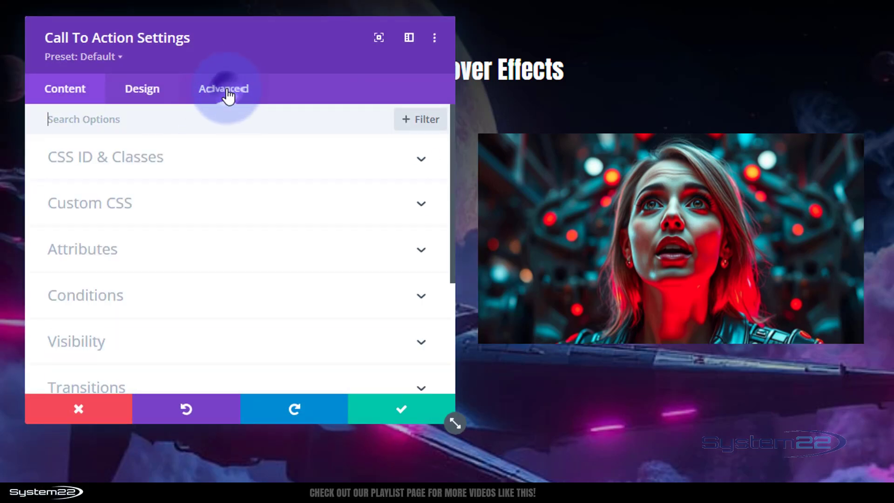
{"action": "scroll", "coordinate": [293, 161], "scroll_direction": "down", "scroll_amount": 3}
{"action": "left_click", "coordinate": [221, 247]}
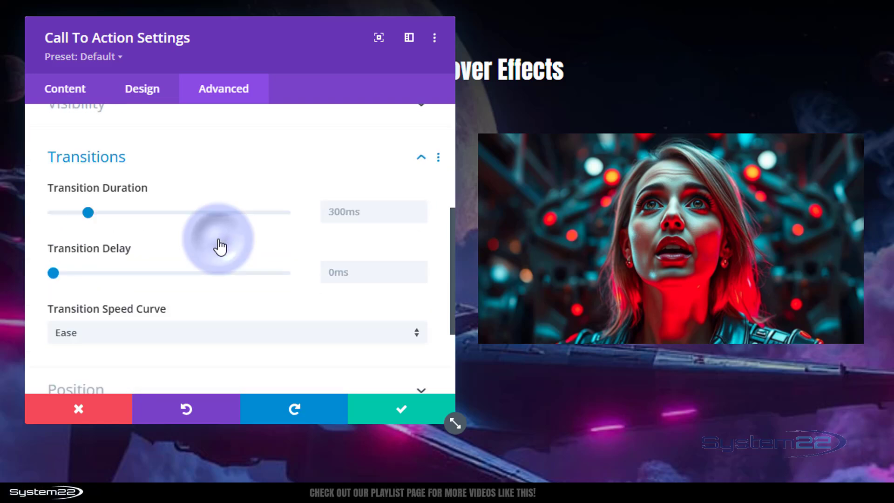
{"action": "left_click_drag", "start_coordinate": [95, 182], "coordinate": [141, 182]}
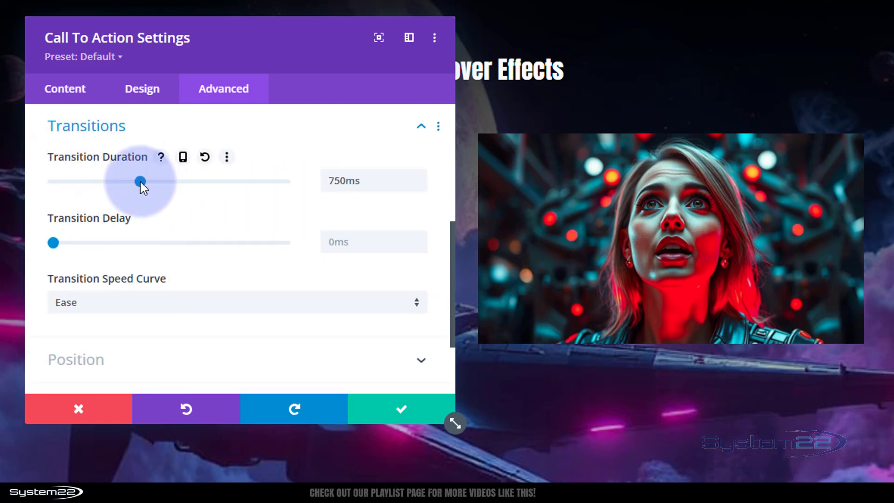
{"action": "scroll", "coordinate": [140, 198], "scroll_direction": "down", "scroll_amount": 3}
{"action": "left_click", "coordinate": [145, 229]}
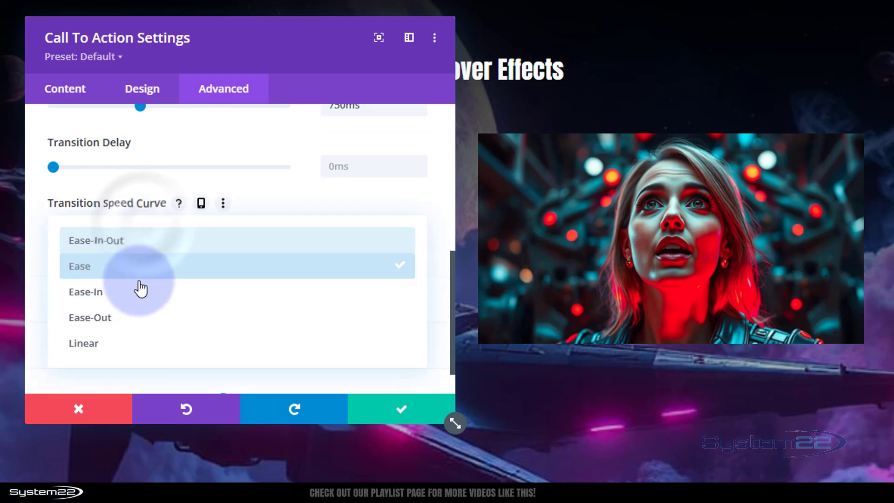
{"action": "left_click", "coordinate": [117, 313]}
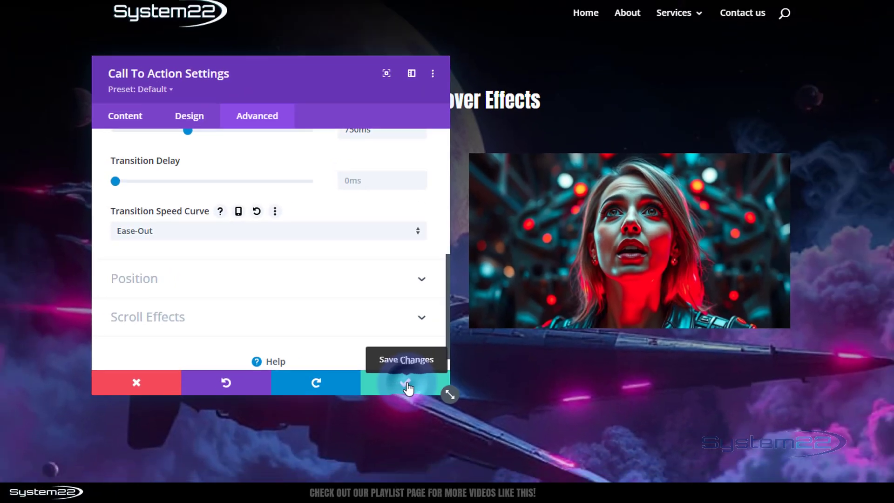
{"action": "left_click", "coordinate": [407, 384]}
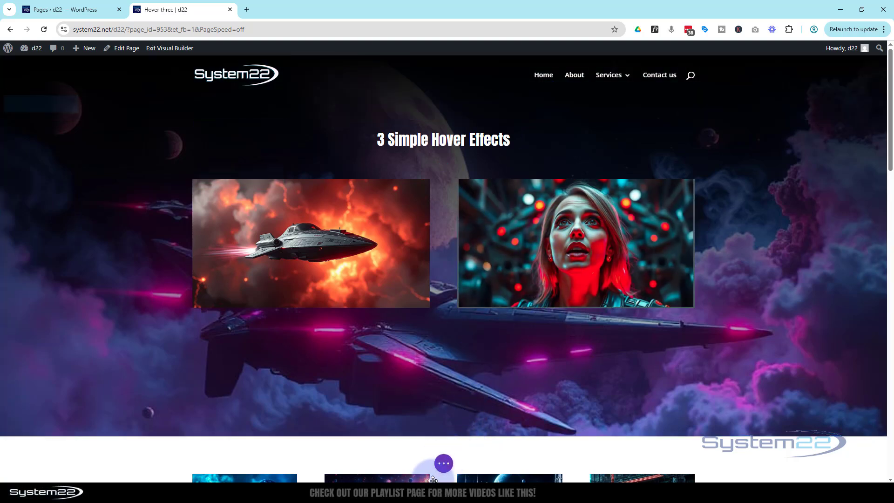
Open the second column's Call To Action settings from the wireframe view, and return the page to desktop view
{"action": "left_click", "coordinate": [444, 463]}
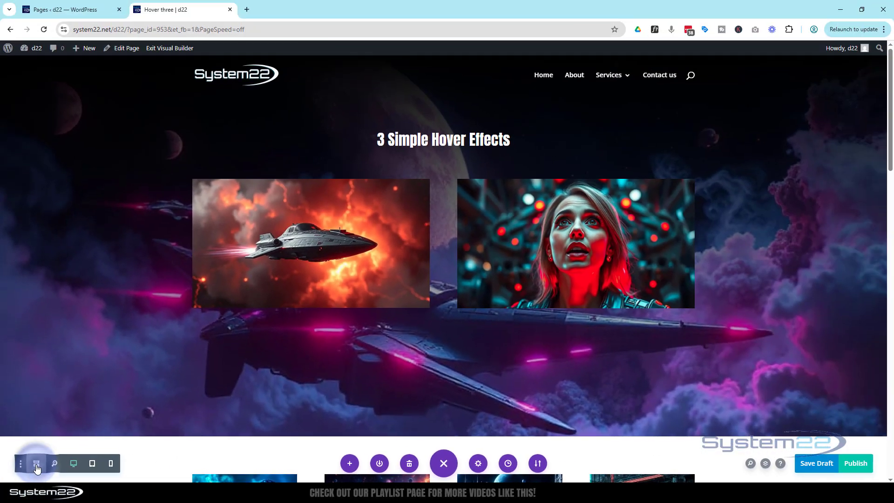
{"action": "left_click", "coordinate": [62, 461]}
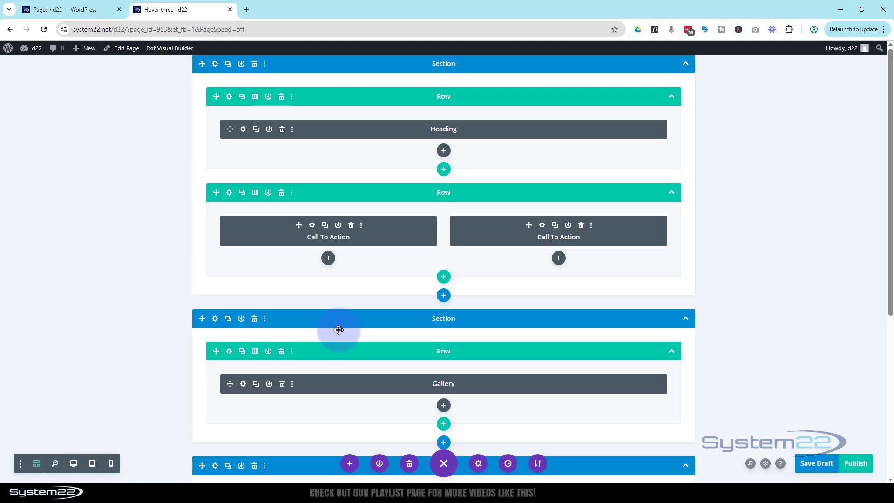
{"action": "left_click", "coordinate": [542, 225]}
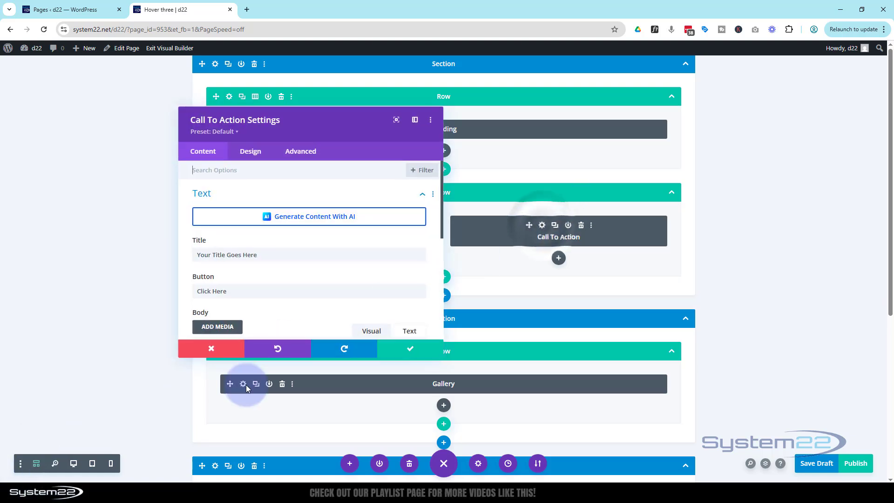
{"action": "left_click", "coordinate": [74, 463]}
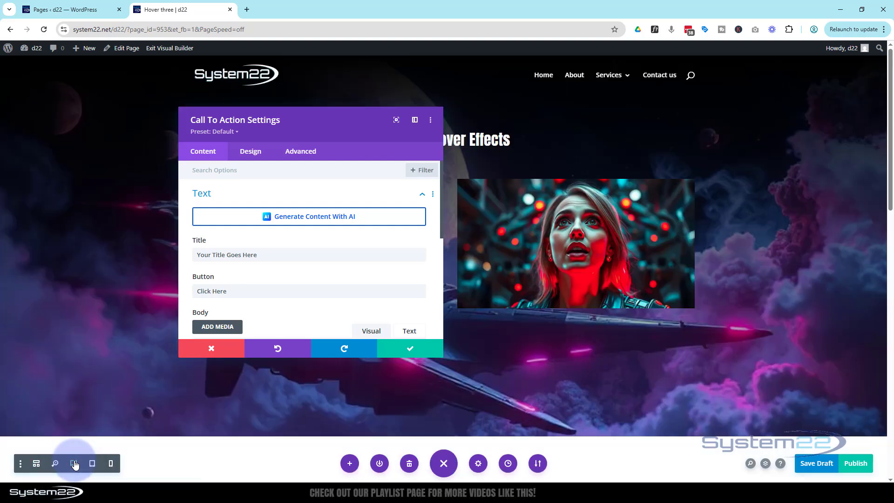
Set the transition duration of the second column's Call To Action to 750ms
{"action": "left_click", "coordinate": [307, 152]}
{"action": "scroll", "coordinate": [347, 223], "scroll_direction": "down", "scroll_amount": 3}
{"action": "left_click", "coordinate": [327, 231]}
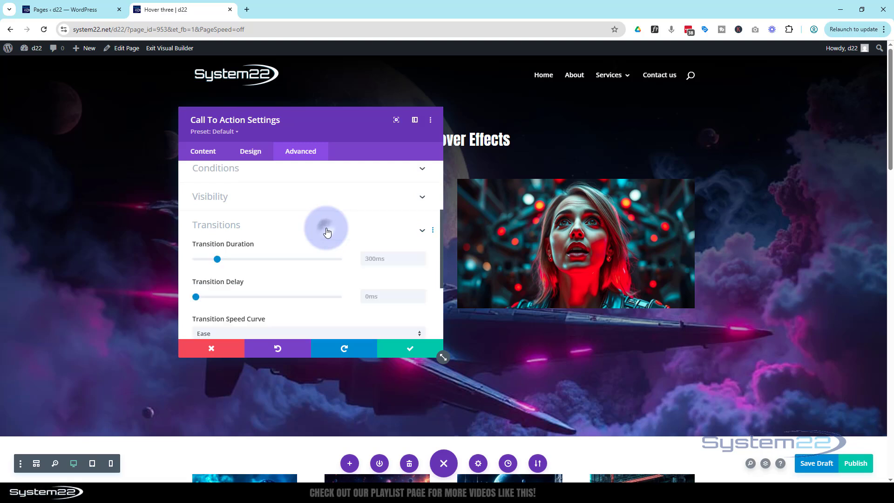
{"action": "scroll", "coordinate": [327, 232], "scroll_direction": "down", "scroll_amount": 1}
{"action": "left_click", "coordinate": [216, 209]}
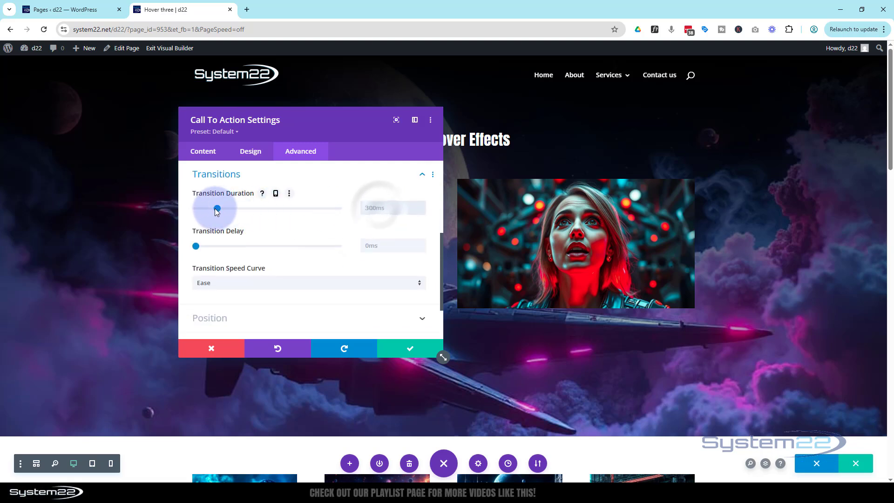
{"action": "left_click_drag", "start_coordinate": [247, 207], "coordinate": [250, 208]}
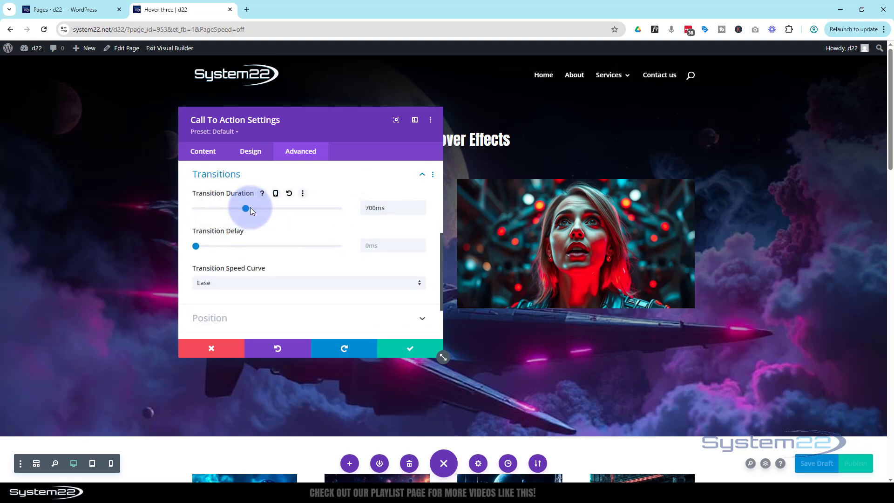
Set the Call To Action's transition speed curve to Ease-In-Out and save the module settings
{"action": "left_click", "coordinate": [255, 284]}
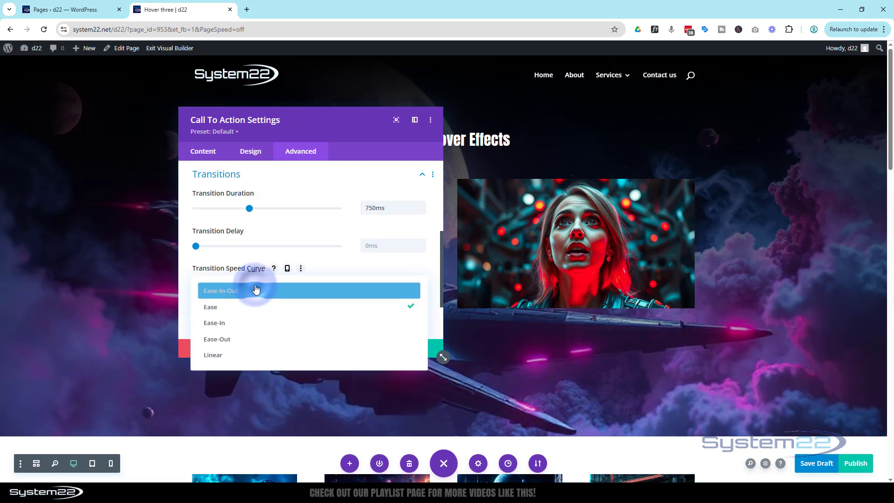
{"action": "left_click", "coordinate": [250, 291]}
{"action": "left_click", "coordinate": [410, 350]}
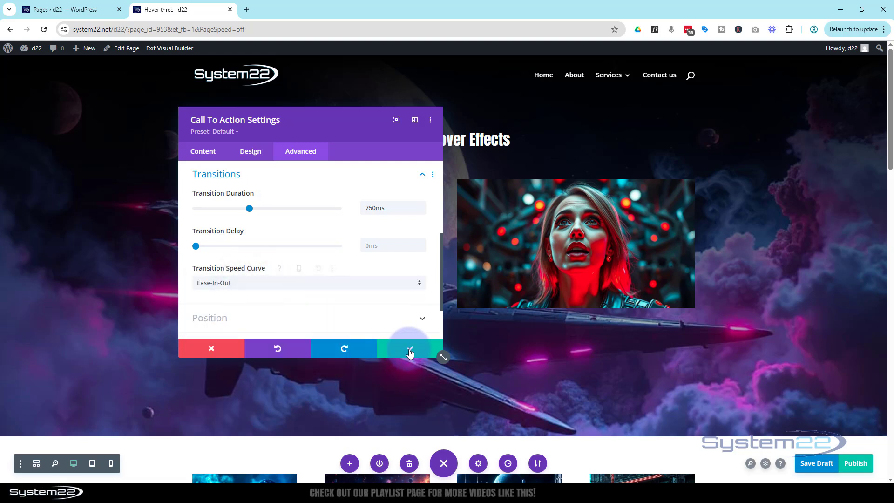
{"action": "left_click", "coordinate": [410, 351]}
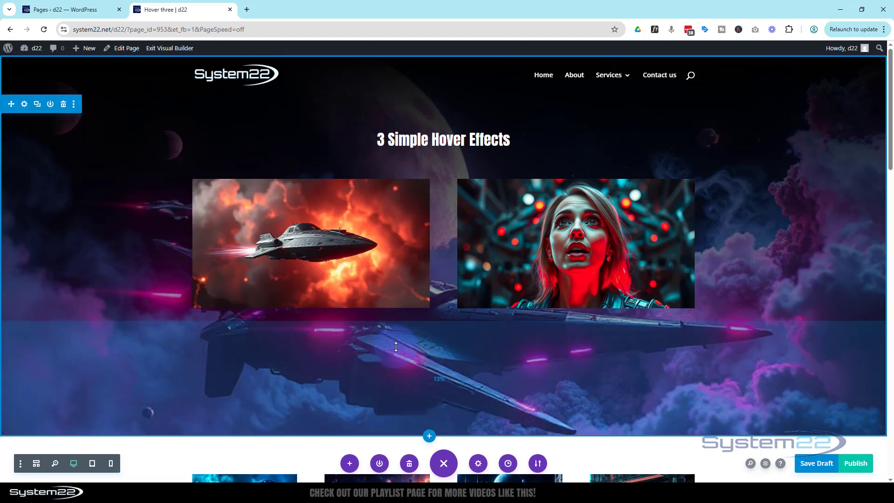
Save the page as a draft and exit the Visual Builder to test the hover effects on the two images
{"action": "left_click", "coordinate": [810, 466]}
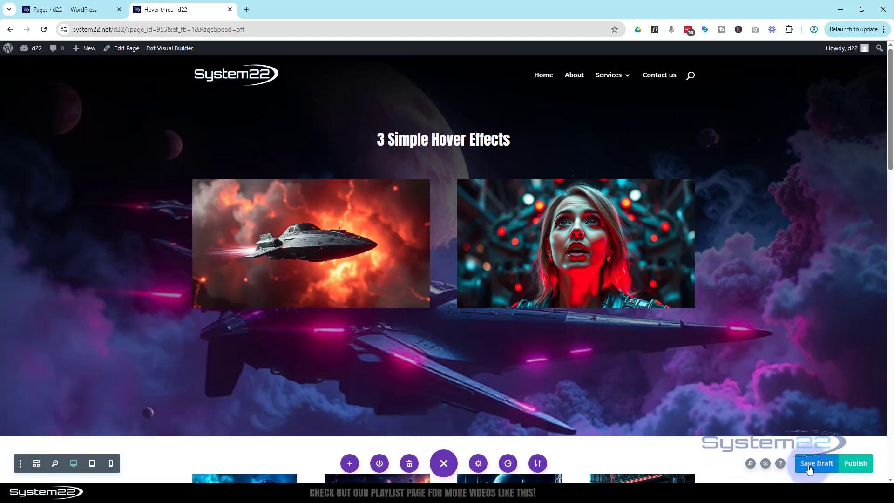
{"action": "left_click", "coordinate": [173, 50]}
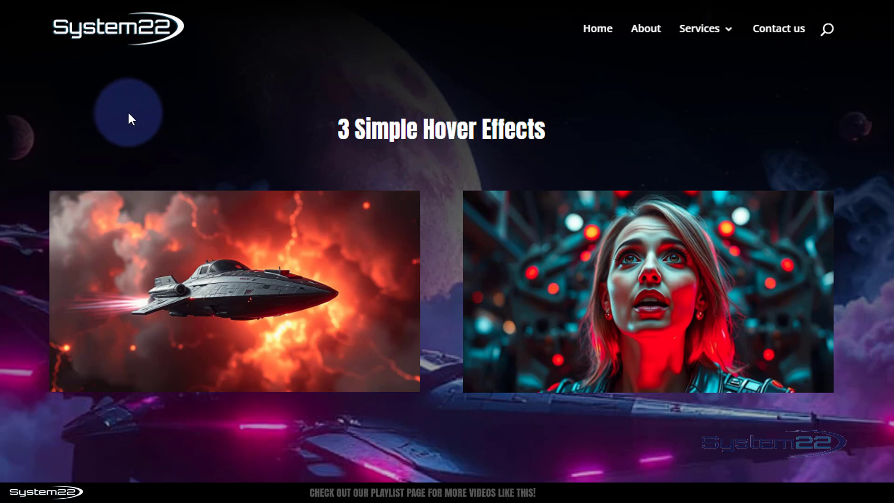
{"action": "mouse_move", "coordinate": [76, 227]}
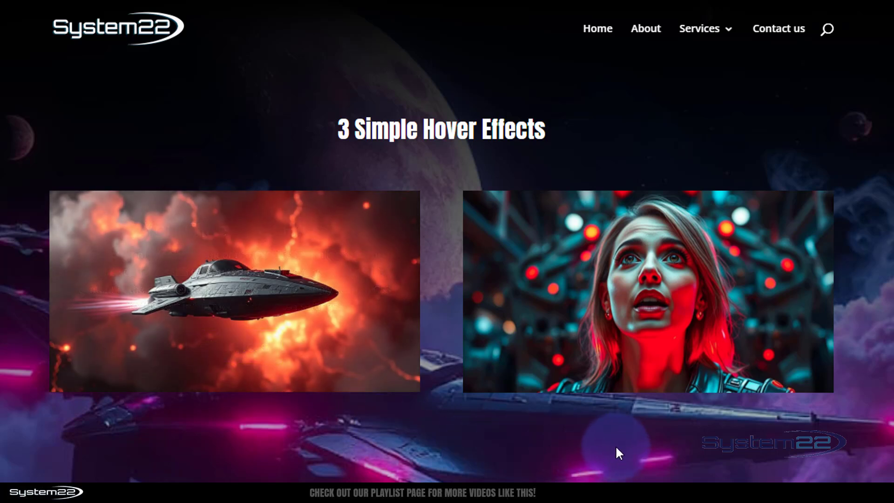
{"action": "mouse_move", "coordinate": [626, 350]}
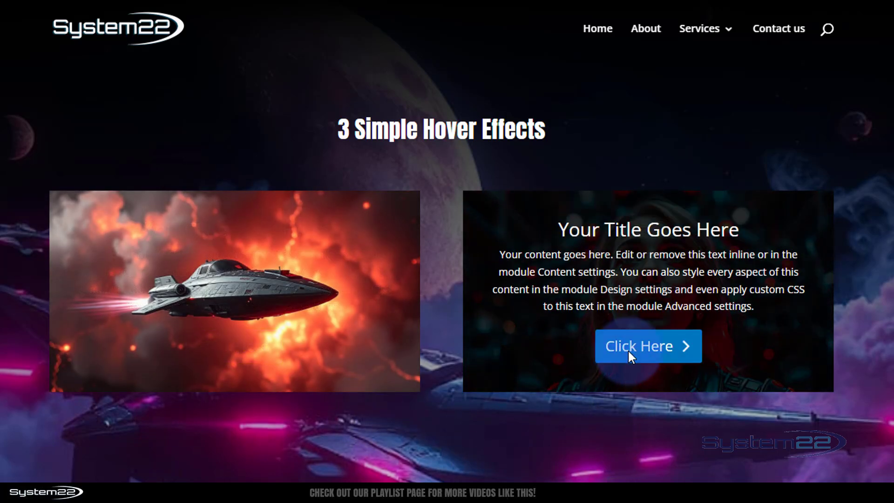